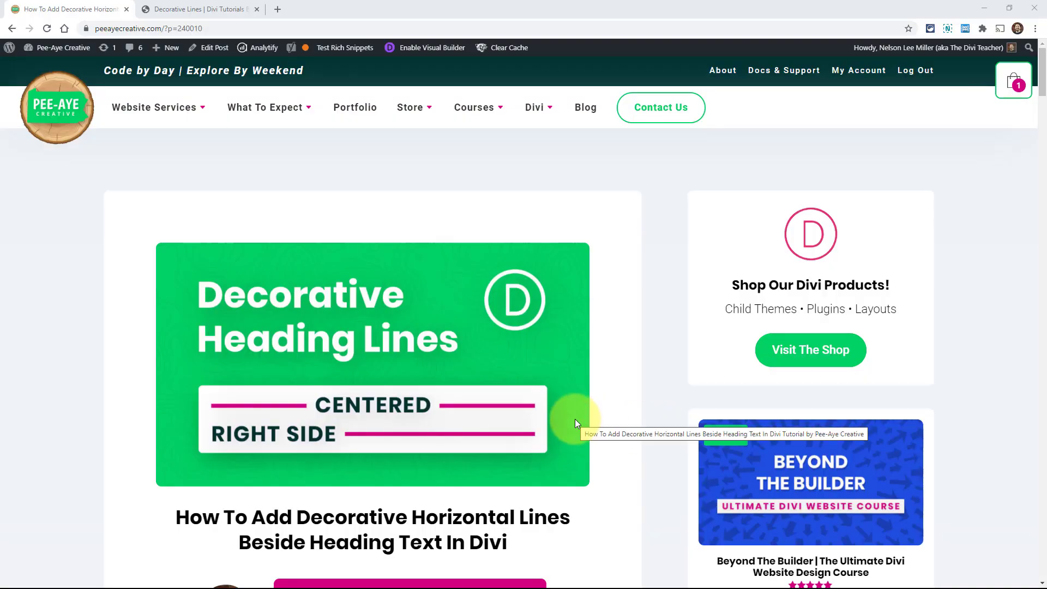
# Scroll to the 'Add A Decorative Line On Both Sides' section and select the class name pa-heading-line-both
pyautogui.scroll(-7, 575, 419)
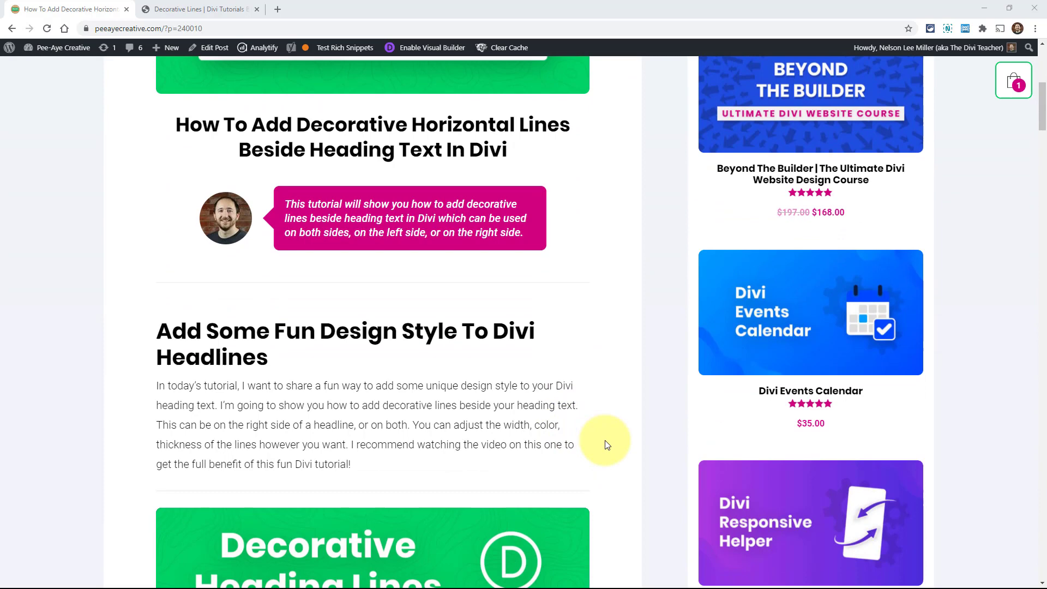
pyautogui.scroll(-1, 605, 443)
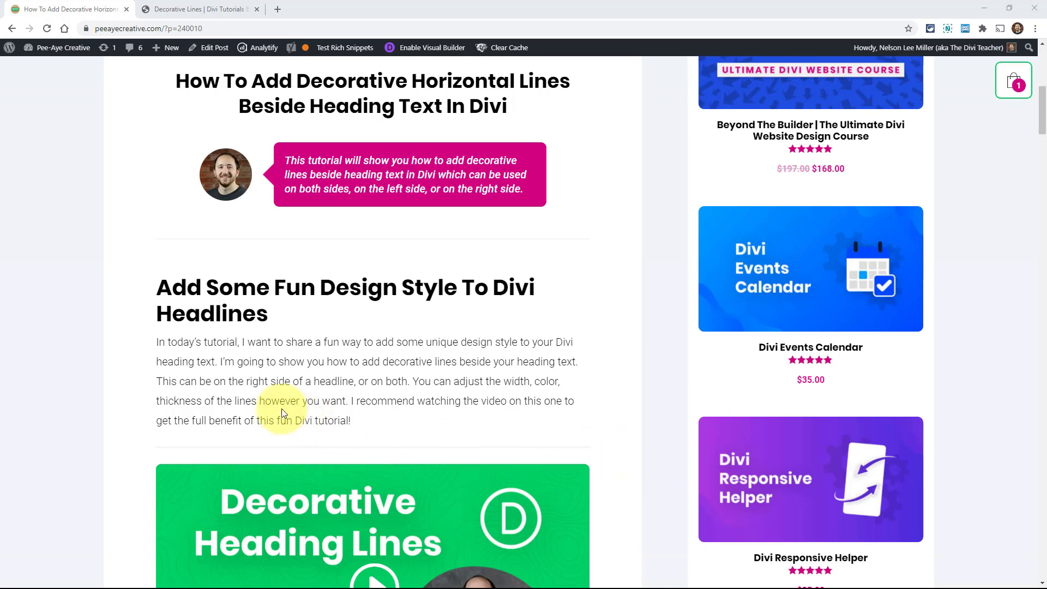
pyautogui.scroll(-8, 645, 443)
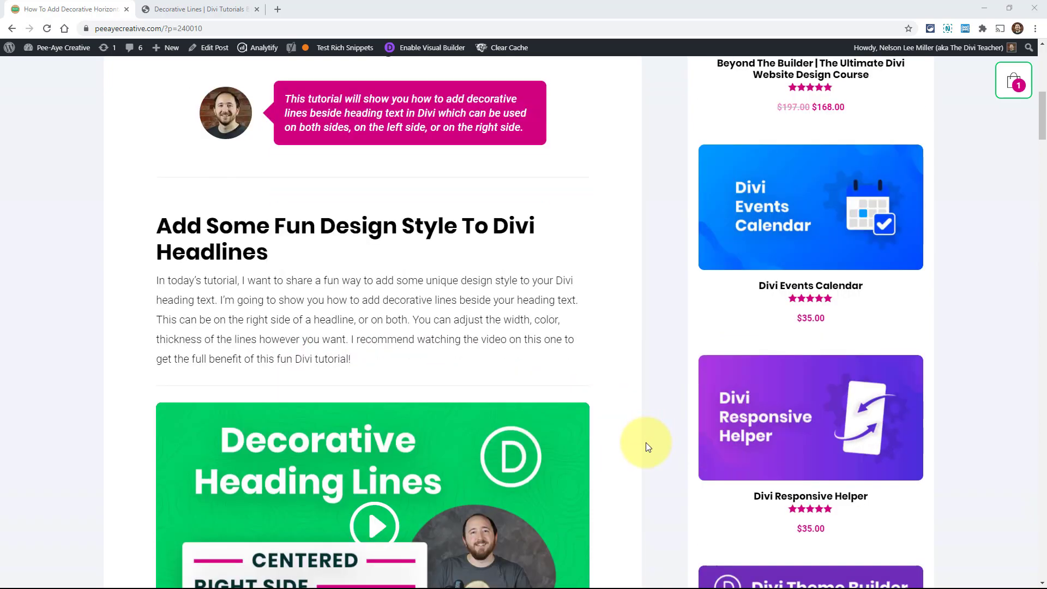
pyautogui.scroll(-3, 630, 453)
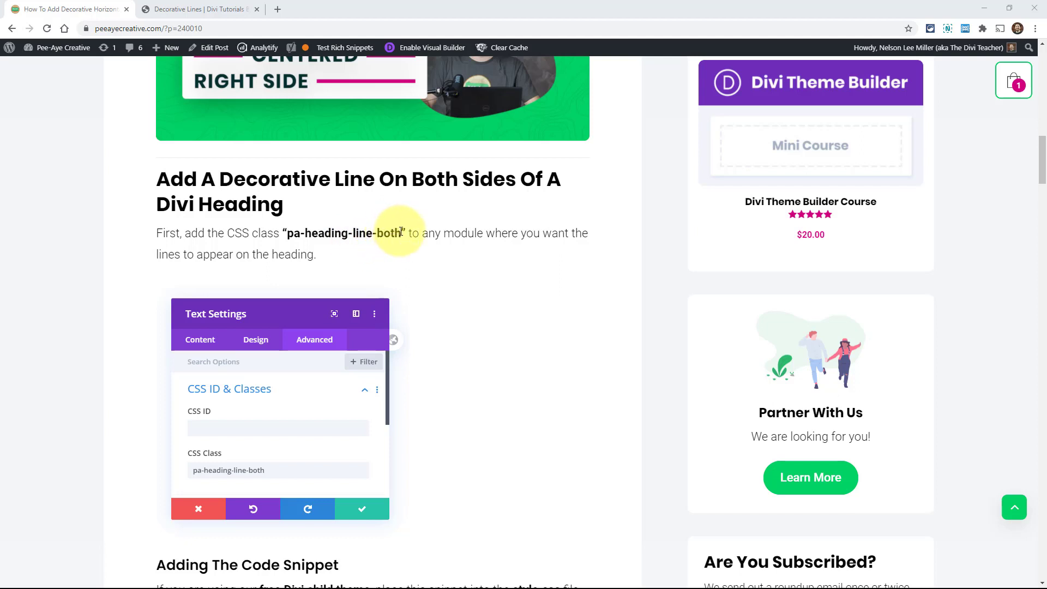
pyautogui.moveTo(401, 231); pyautogui.dragTo(288, 226)
pyautogui.hotkey('ctrl', 'c')
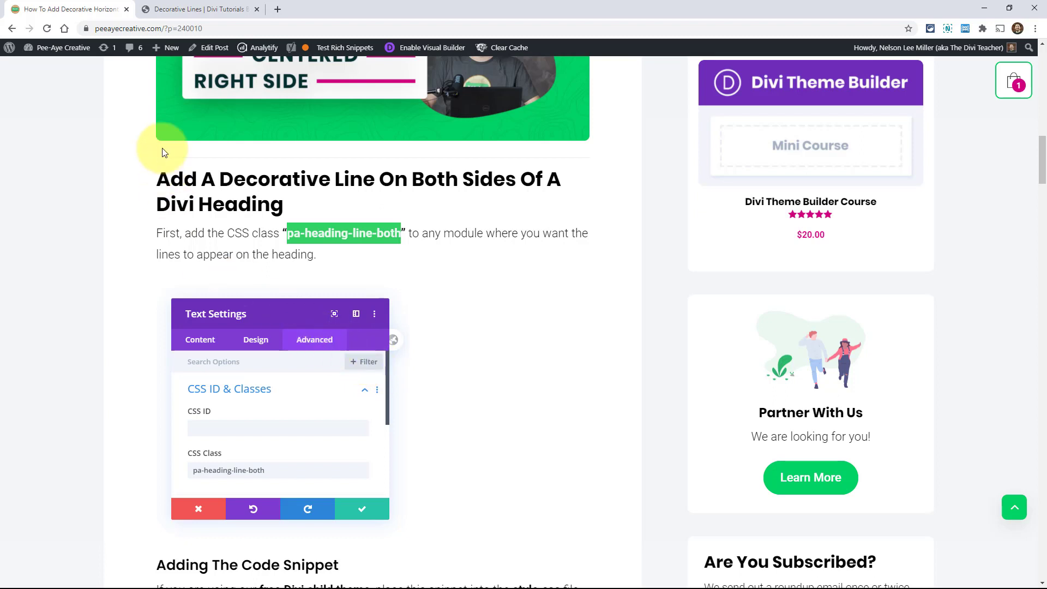
# Paste pa-heading-line-both into the Lines On Both Sides module's CSS Class field and save
pyautogui.click(175, 12)
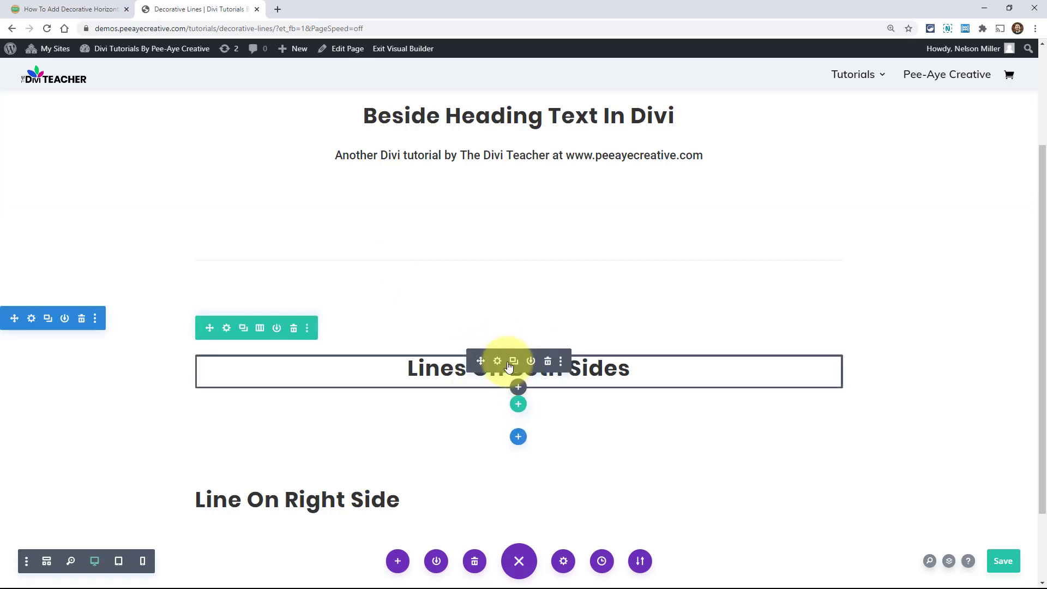
pyautogui.click(497, 362)
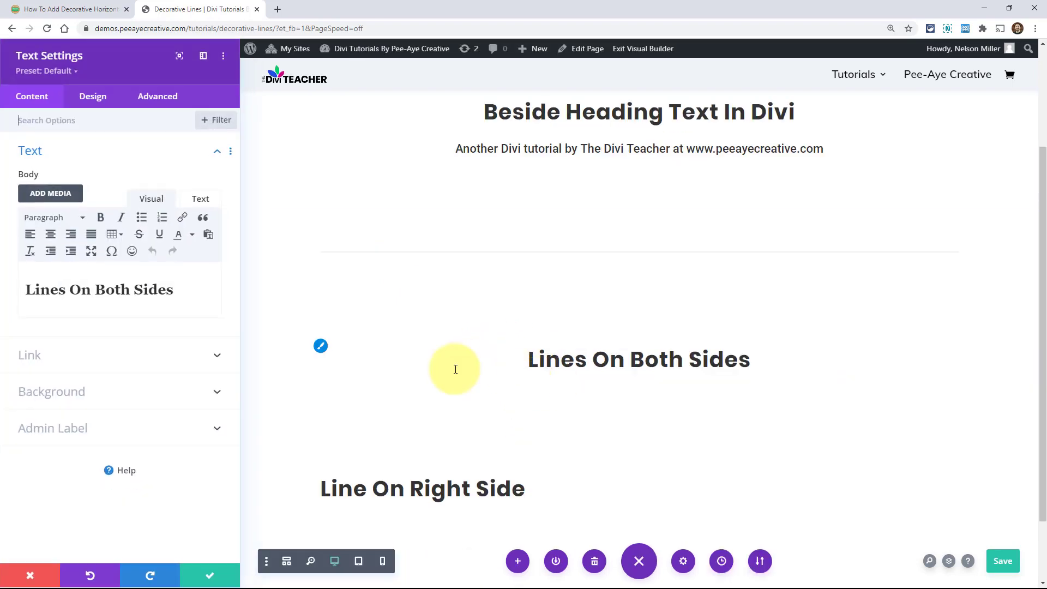
pyautogui.click(72, 284)
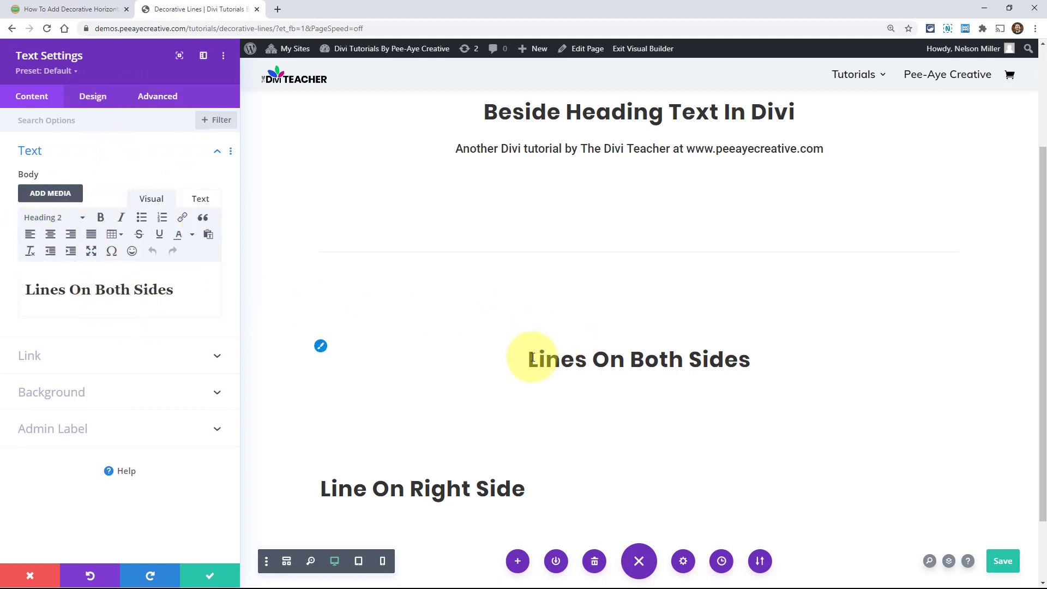
pyautogui.click(162, 107)
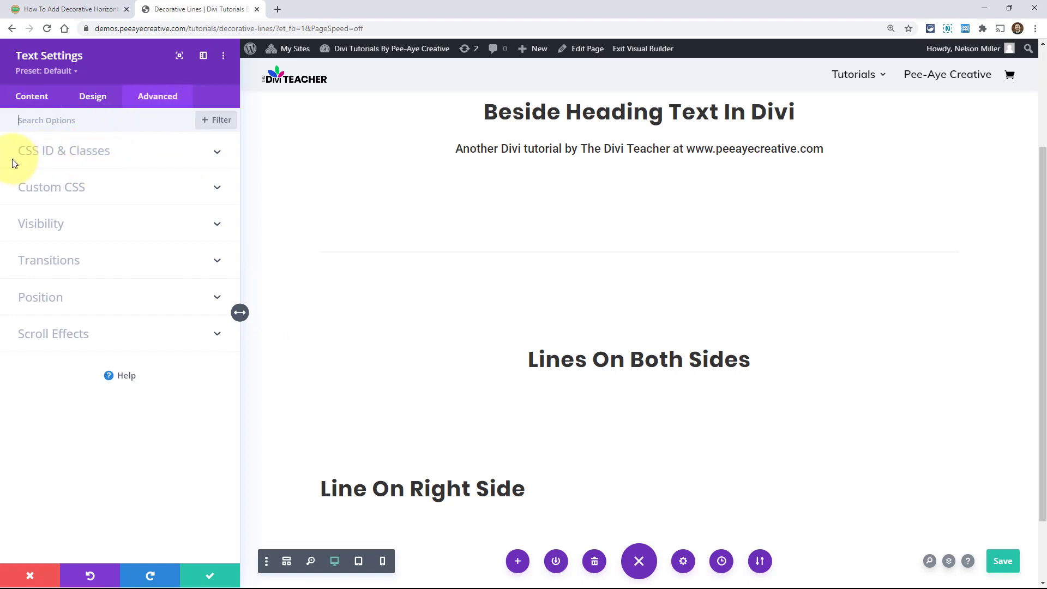
pyautogui.click(85, 153)
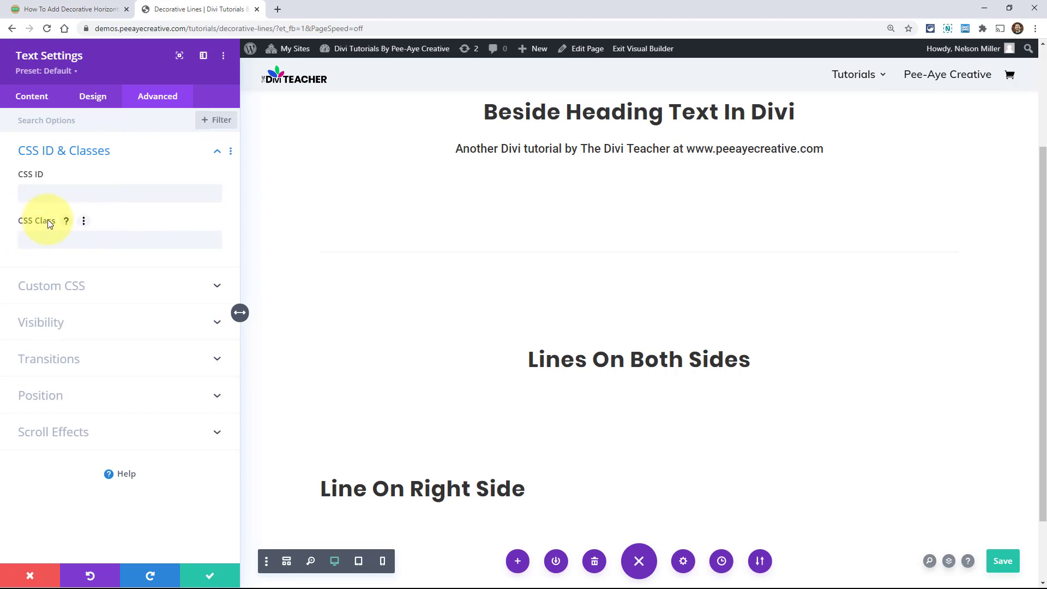
pyautogui.click(38, 244)
pyautogui.hotkey('ctrl', 'v')
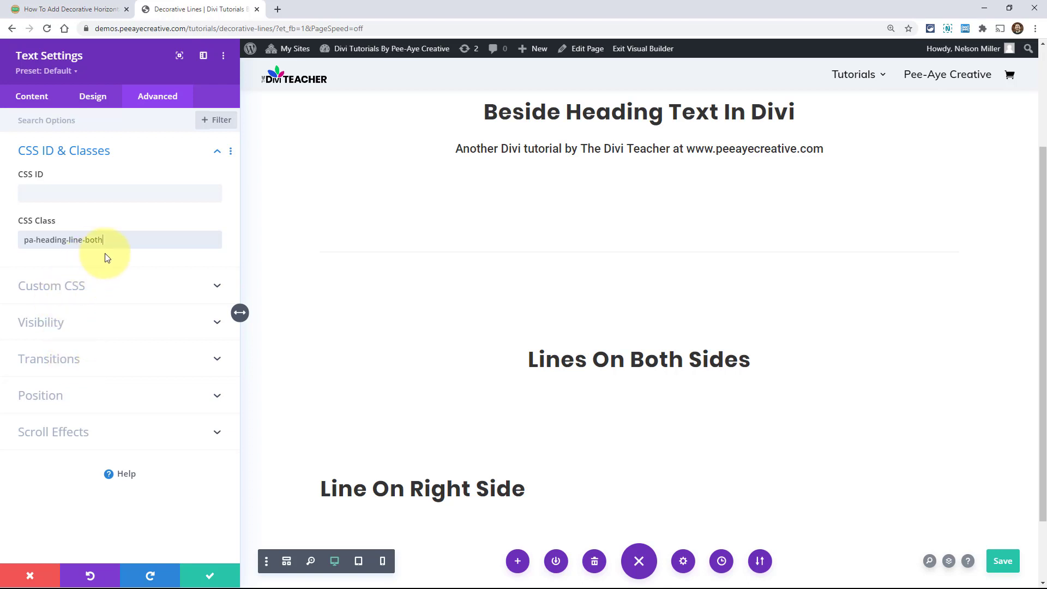
pyautogui.click(197, 575)
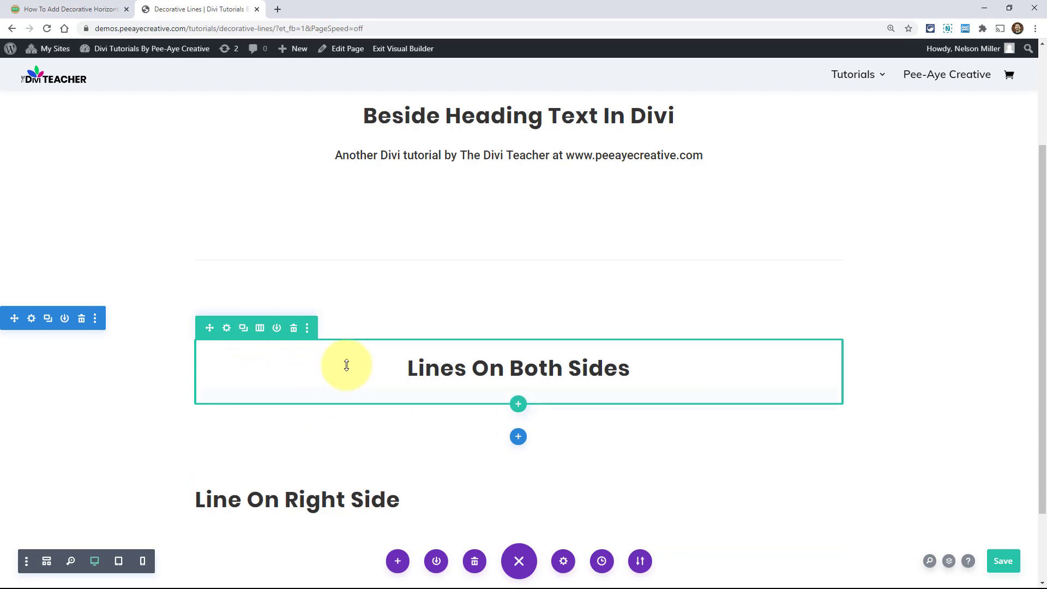
# In the tutorial, select the whole CSS snippet under 'Adding The Code Snippet'
pyautogui.click(82, 9)
pyautogui.scroll(-8, 414, 278)
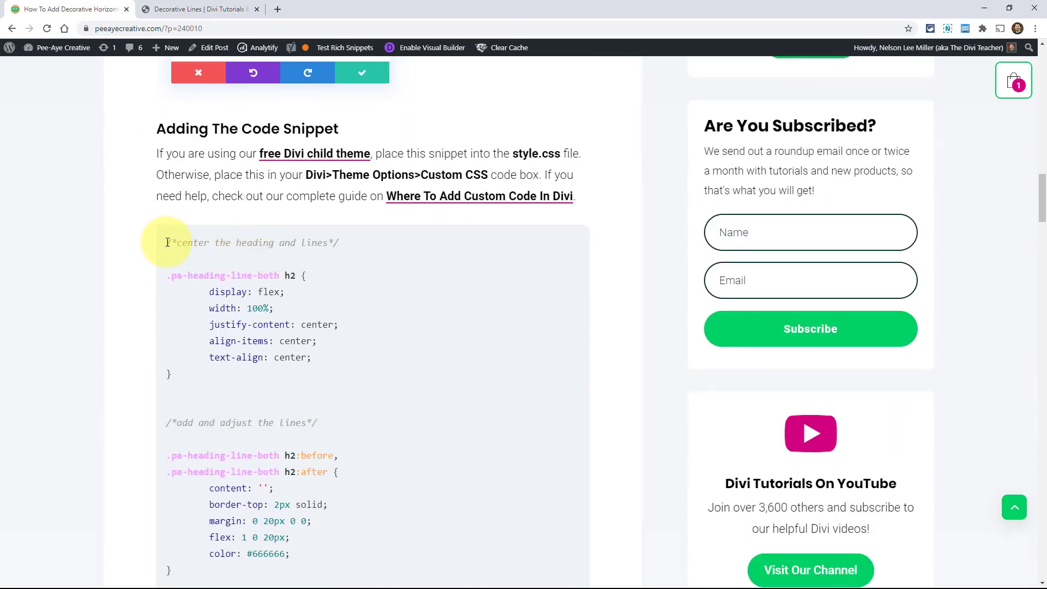
pyautogui.moveTo(168, 242); pyautogui.dragTo(254, 431)
pyautogui.hotkey('ctrl', 'c')
pyautogui.scroll(-5, 250, 404)
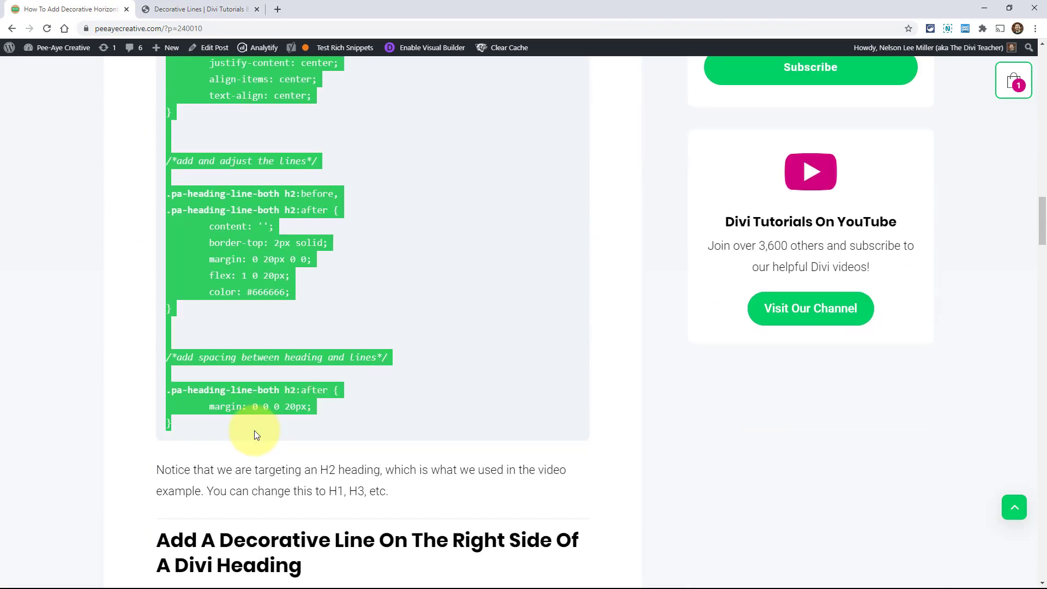
pyautogui.scroll(6, 237, 377)
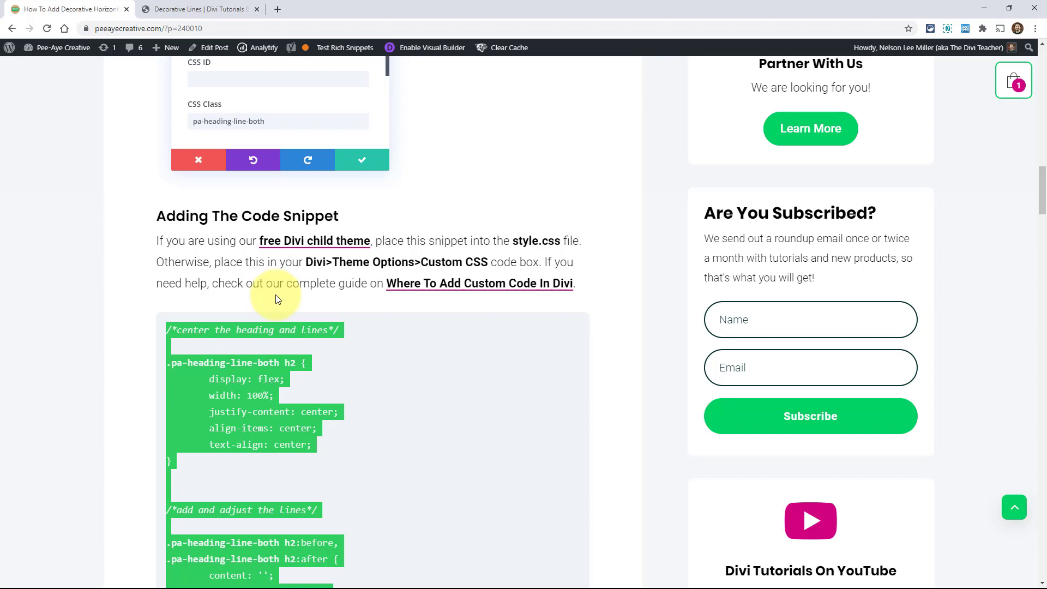
# Paste the copied snippet into the page-level Custom CSS box and highlight the pa-heading-line-both class
pyautogui.click(194, 11)
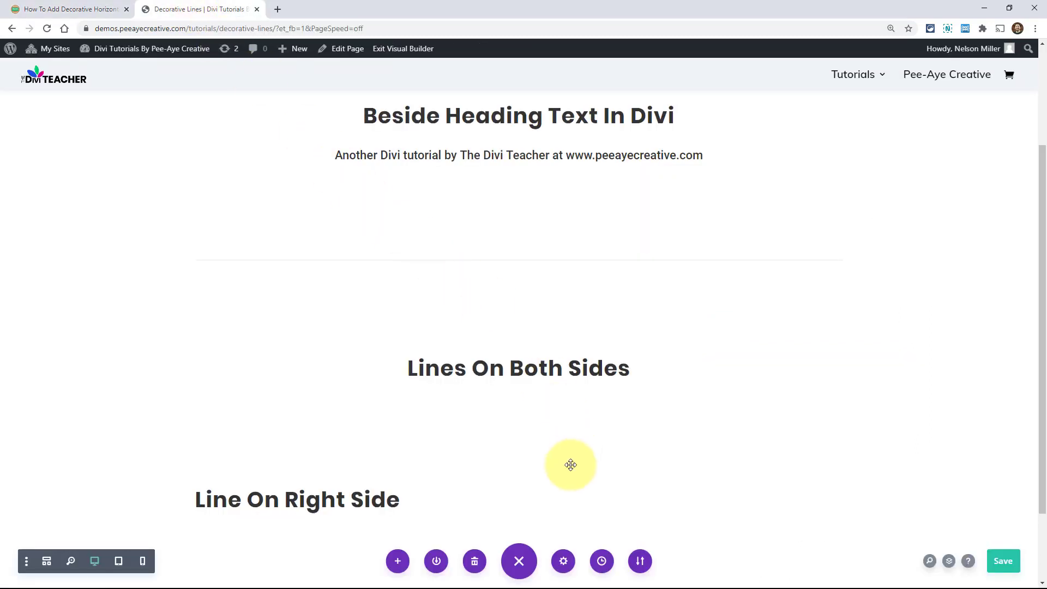
pyautogui.click(564, 569)
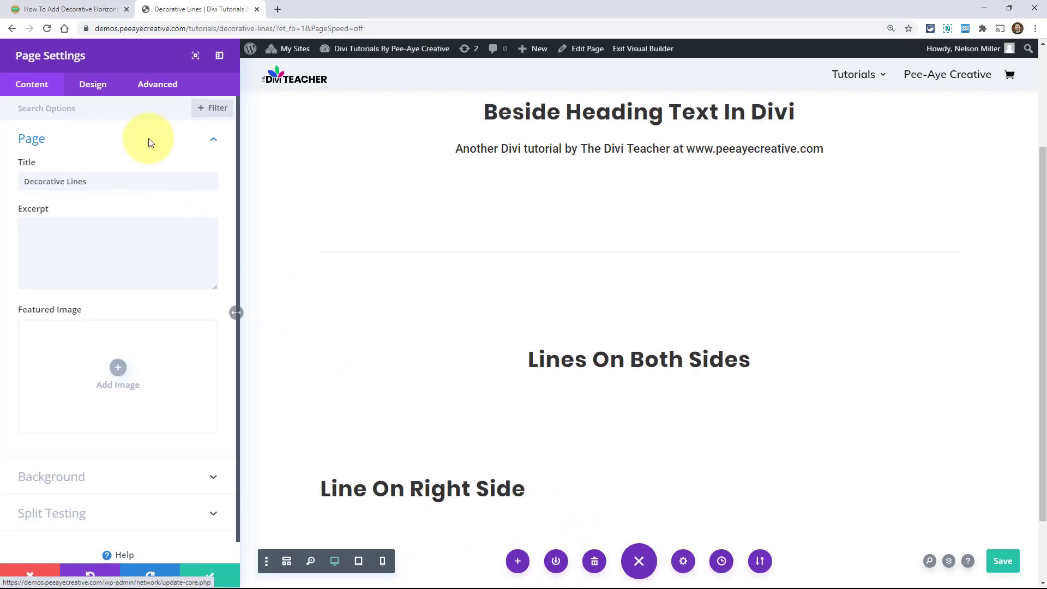
pyautogui.click(155, 85)
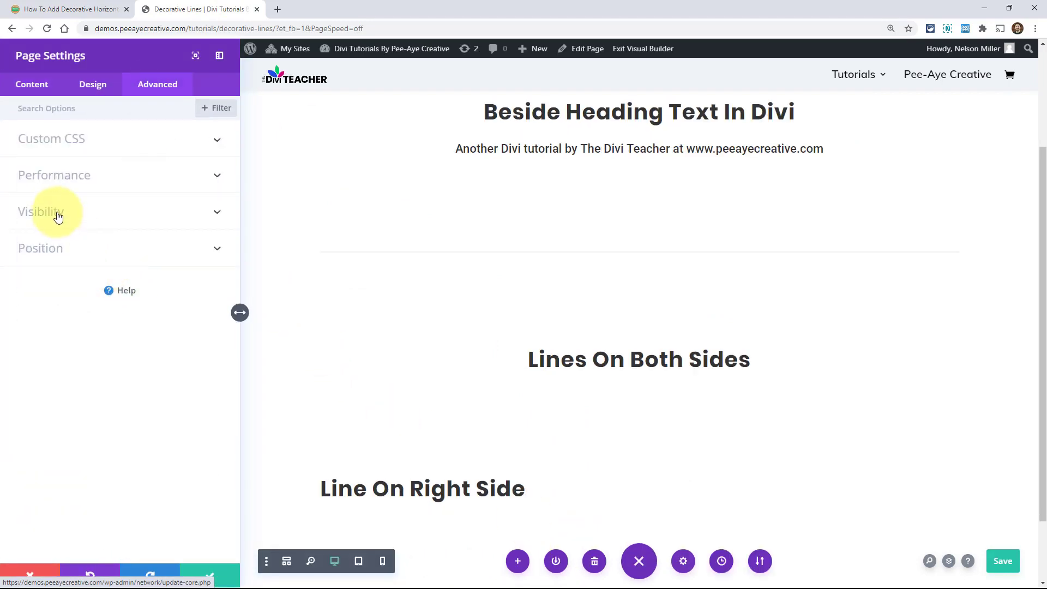
pyautogui.click(51, 139)
pyautogui.click(50, 221)
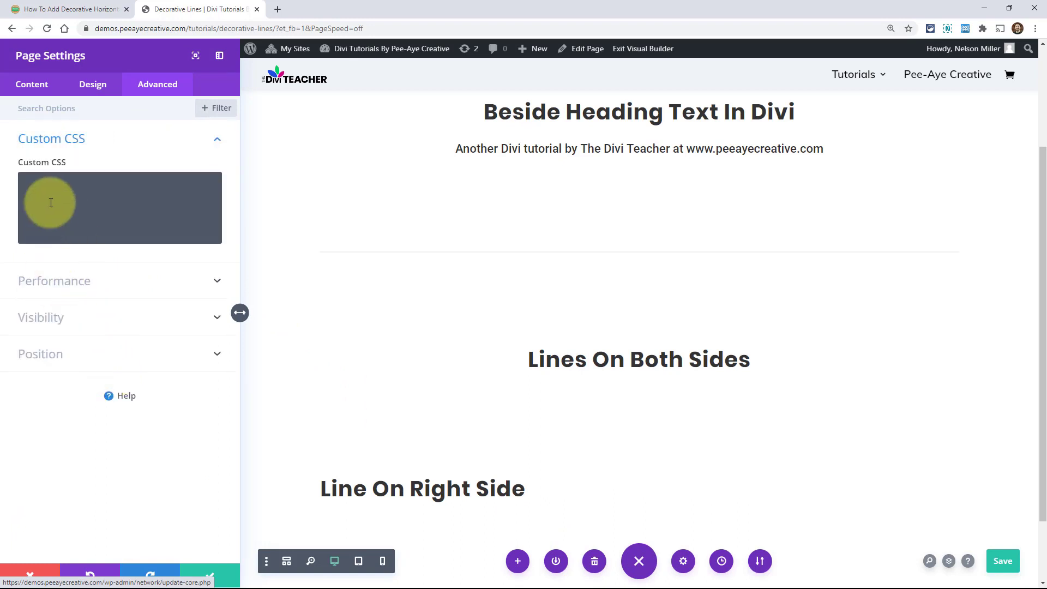
pyautogui.hotkey('ctrl', 'v')
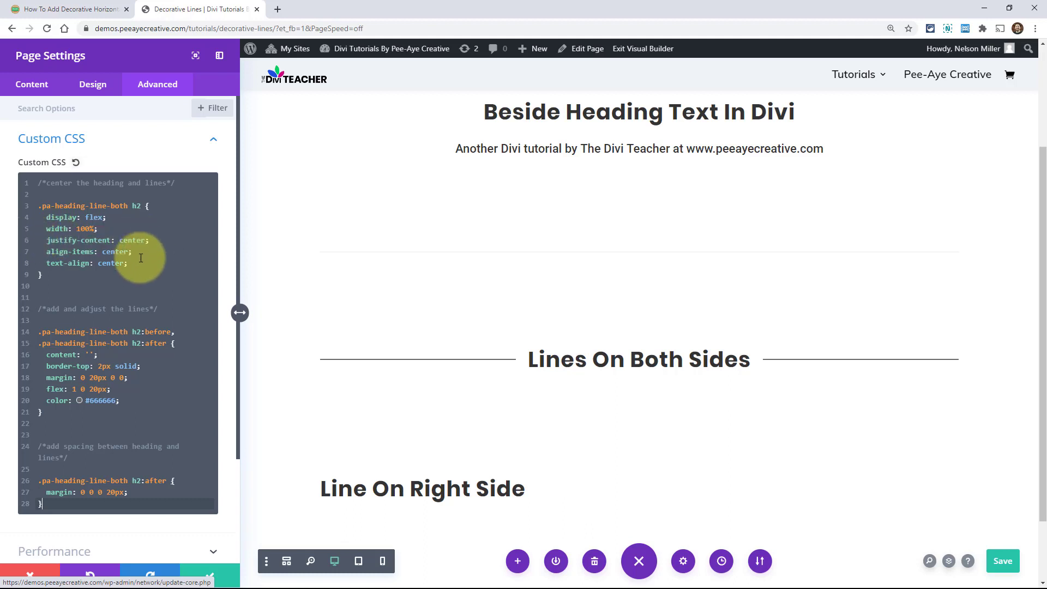
pyautogui.moveTo(127, 206); pyautogui.dragTo(43, 206)
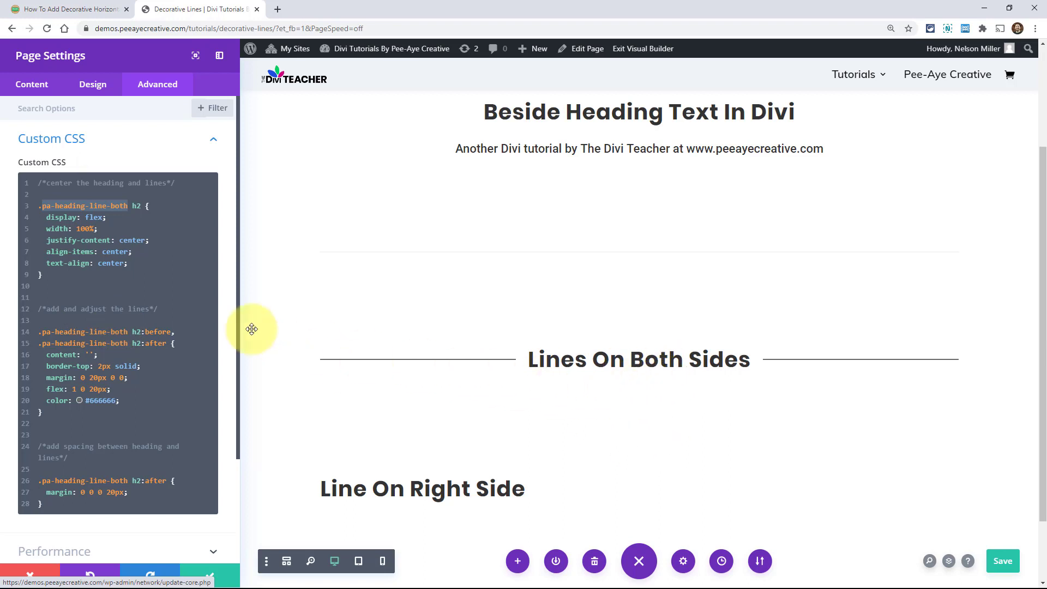
pyautogui.click(135, 225)
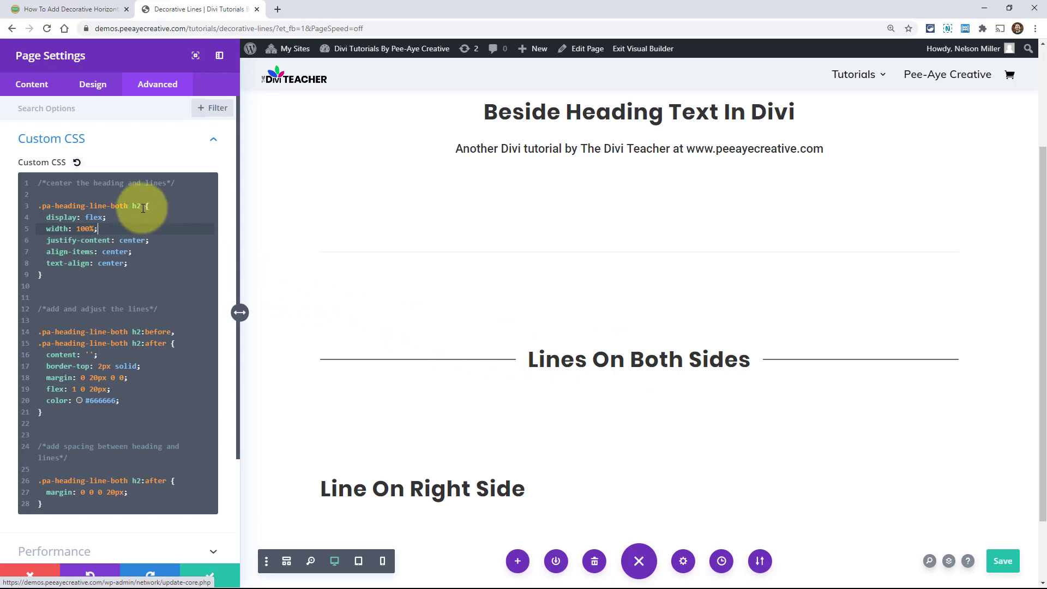
pyautogui.moveTo(141, 207); pyautogui.dragTo(40, 209)
pyautogui.hotkey('ctrl', 'c')
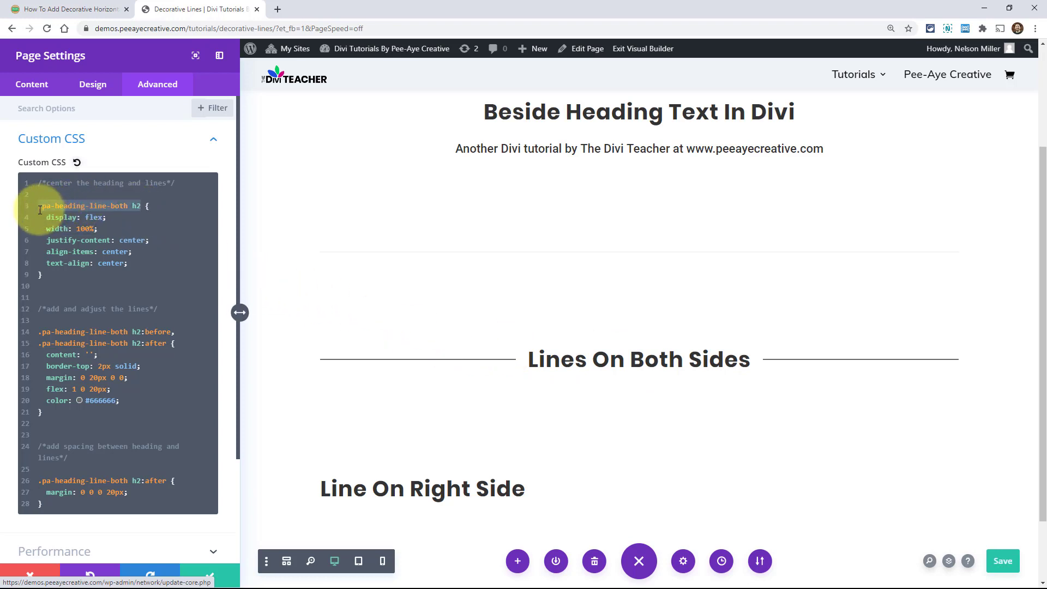
pyautogui.click(141, 207)
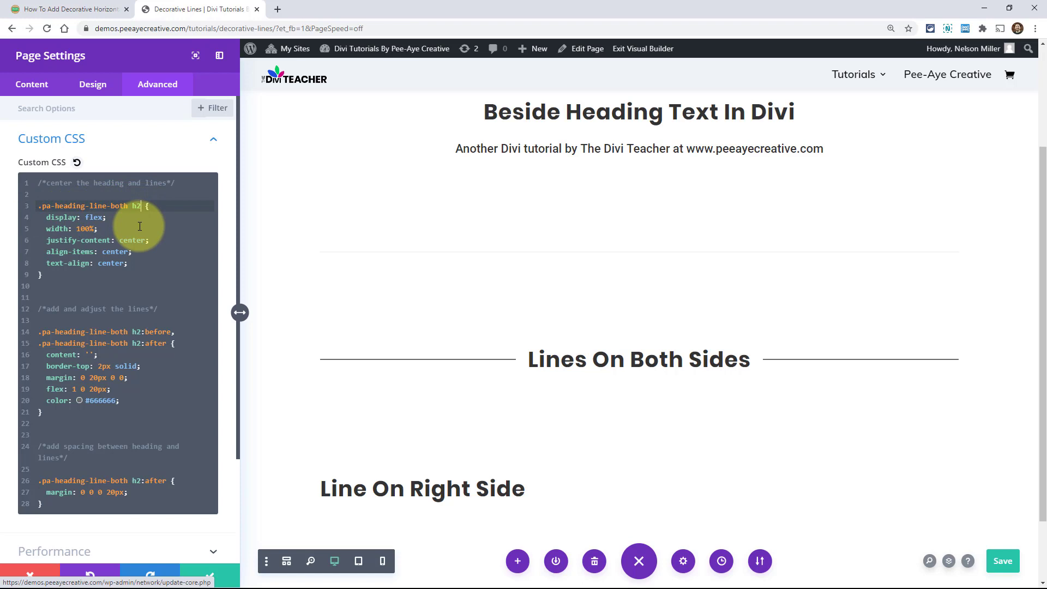
pyautogui.write(',')
pyautogui.hotkey('ctrl', 'v')
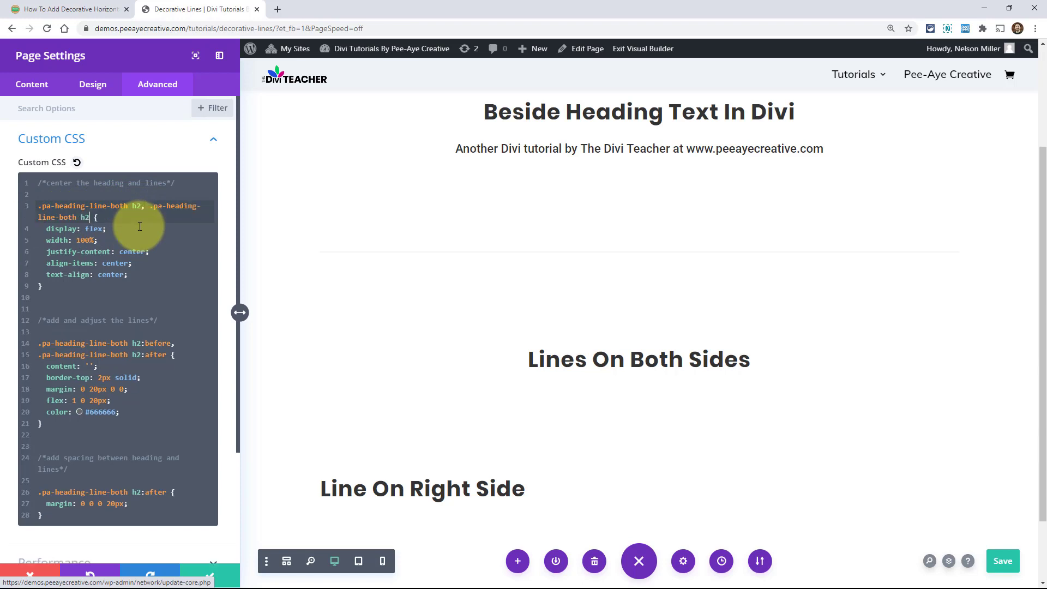
pyautogui.click(138, 205)
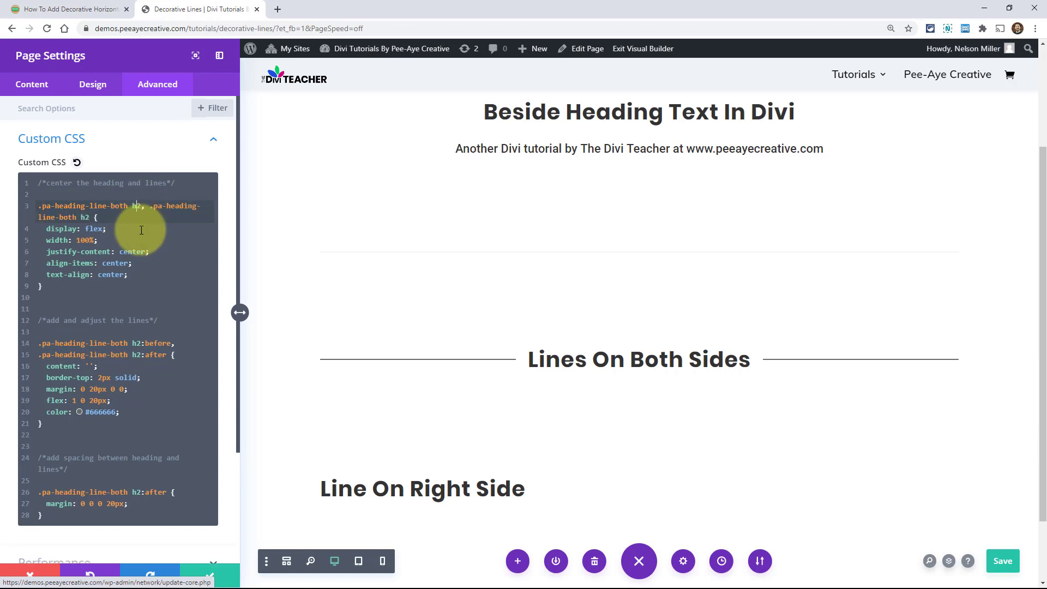
pyautogui.press('Delete')
pyautogui.write('1')
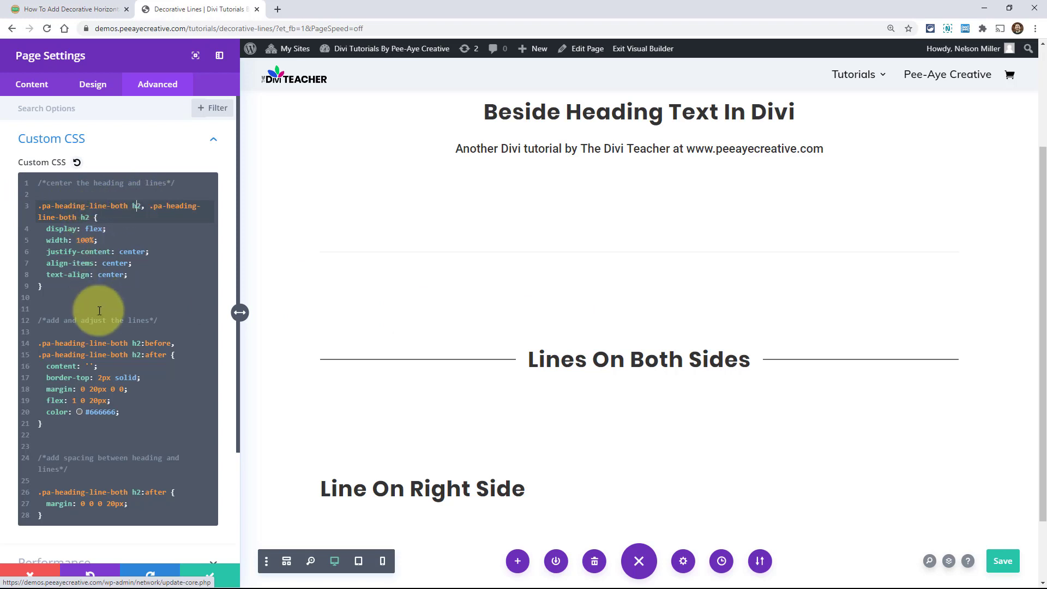
pyautogui.hotkey('ctrl', 'z')
pyautogui.hotkey('ctrl', 'z')
pyautogui.press('BackSpace')
pyautogui.press('BackSpace')
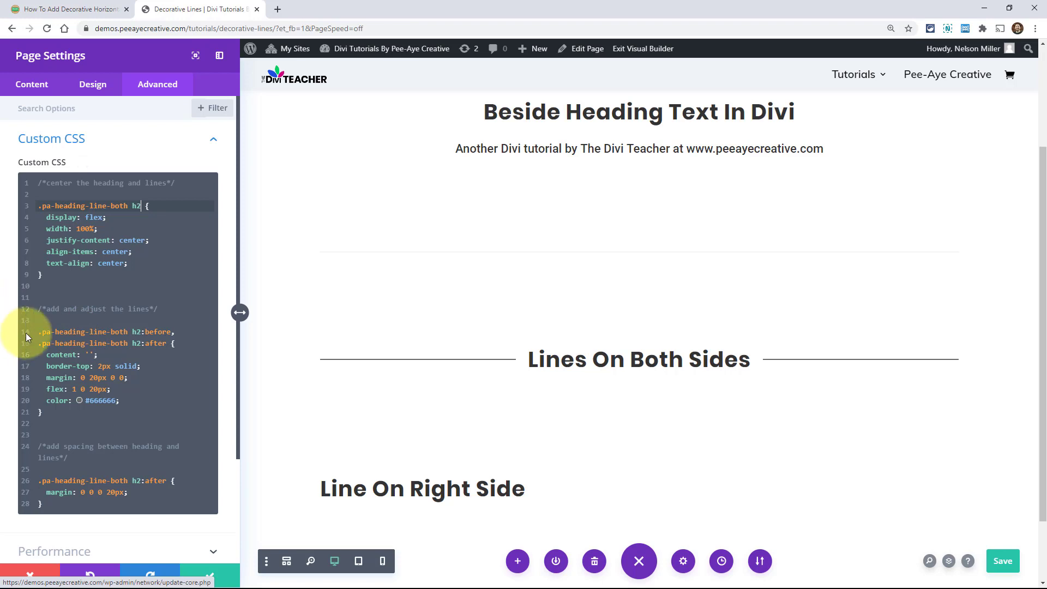
# Highlight the centering rules, the line-drawing block and the content rule in the page CSS
pyautogui.moveTo(130, 264); pyautogui.dragTo(22, 249)
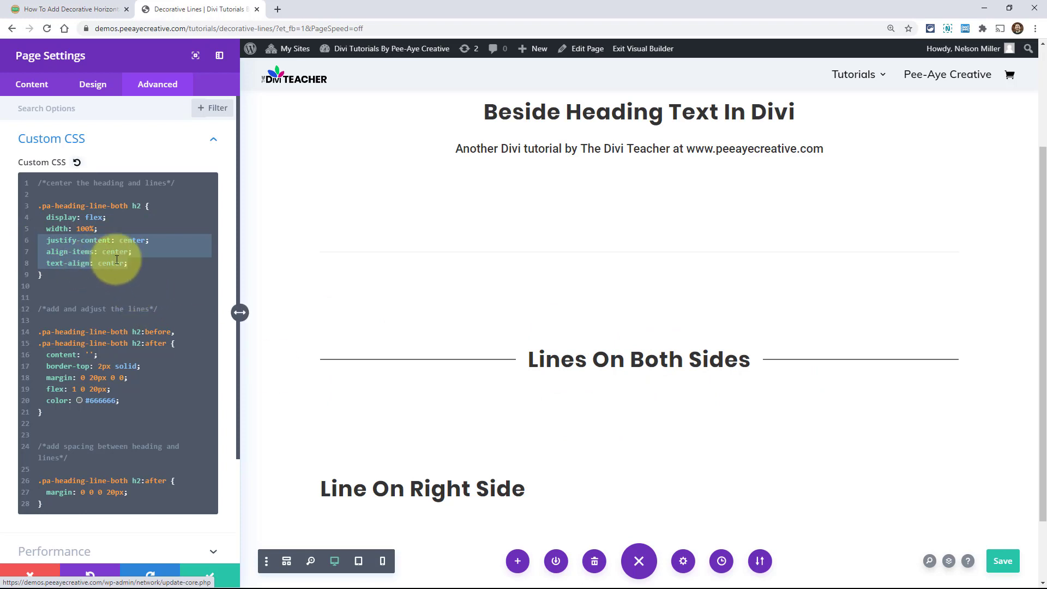
pyautogui.click(136, 274)
pyautogui.scroll(-3, 117, 343)
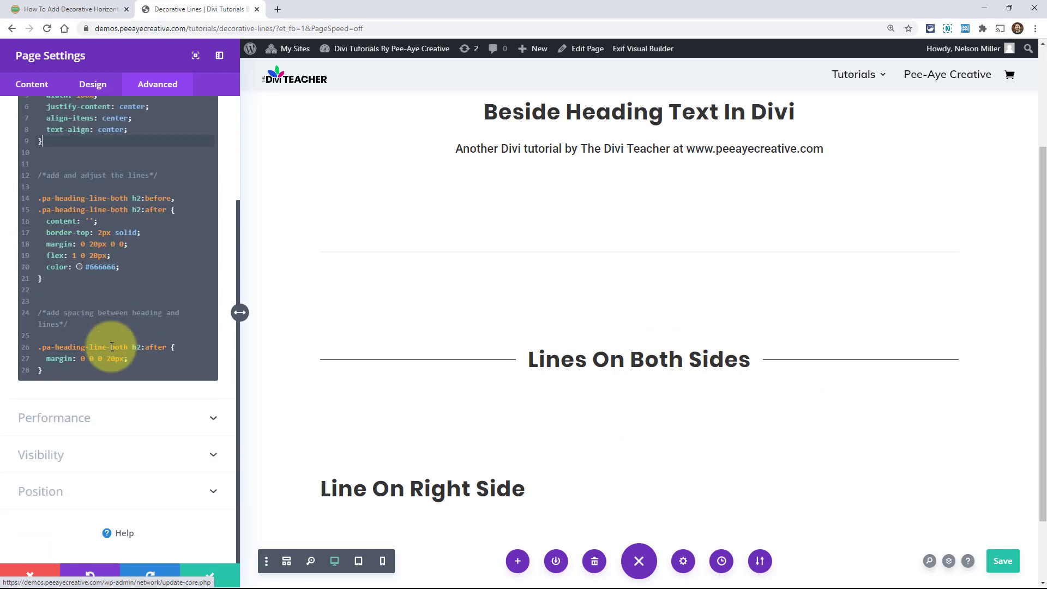
pyautogui.moveTo(47, 278); pyautogui.dragTo(20, 178)
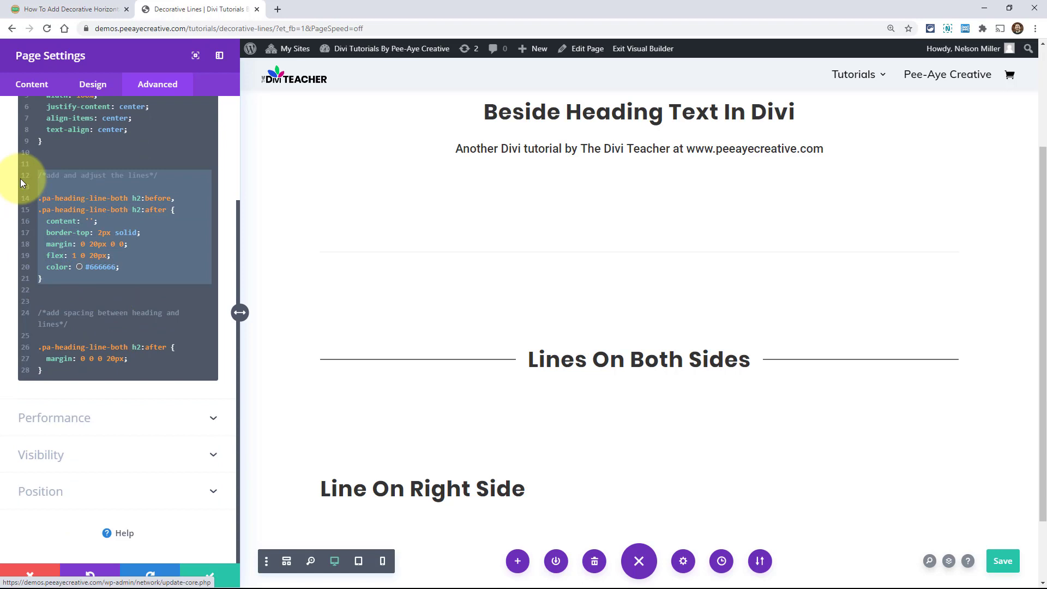
pyautogui.click(106, 275)
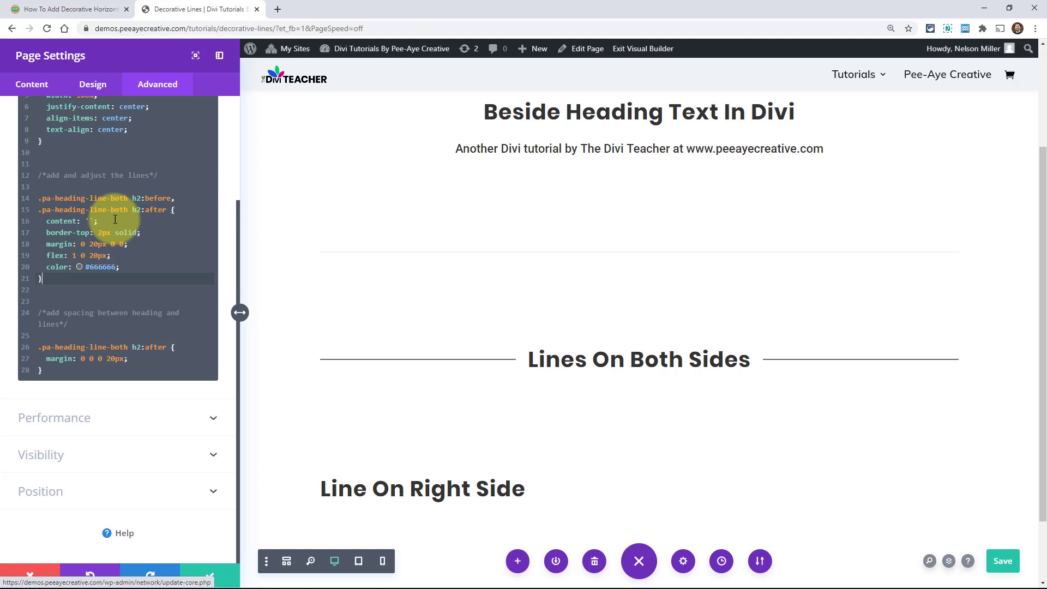
pyautogui.moveTo(46, 220); pyautogui.dragTo(89, 226)
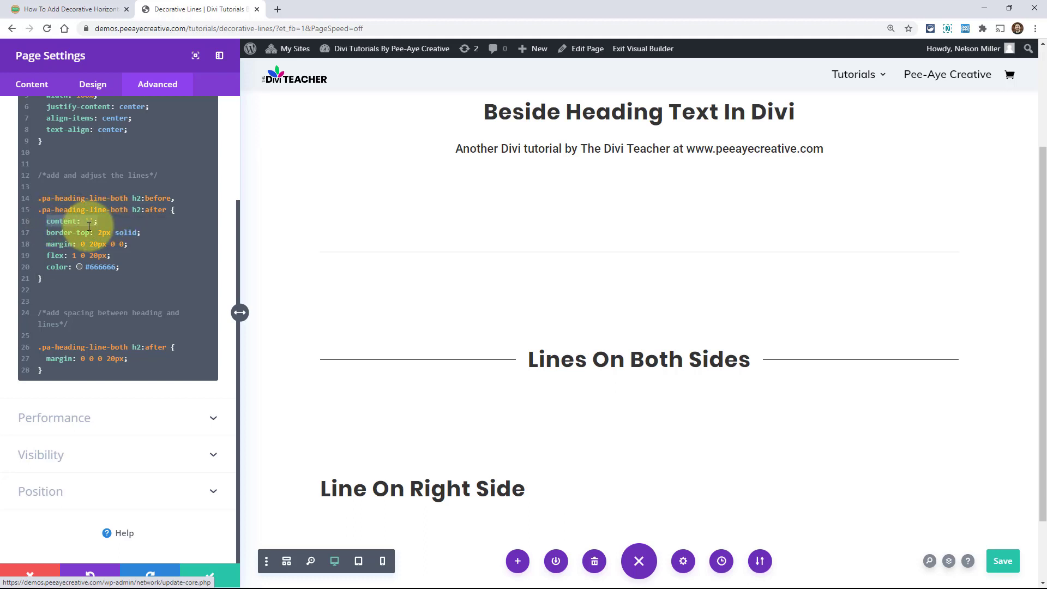
pyautogui.click(110, 219)
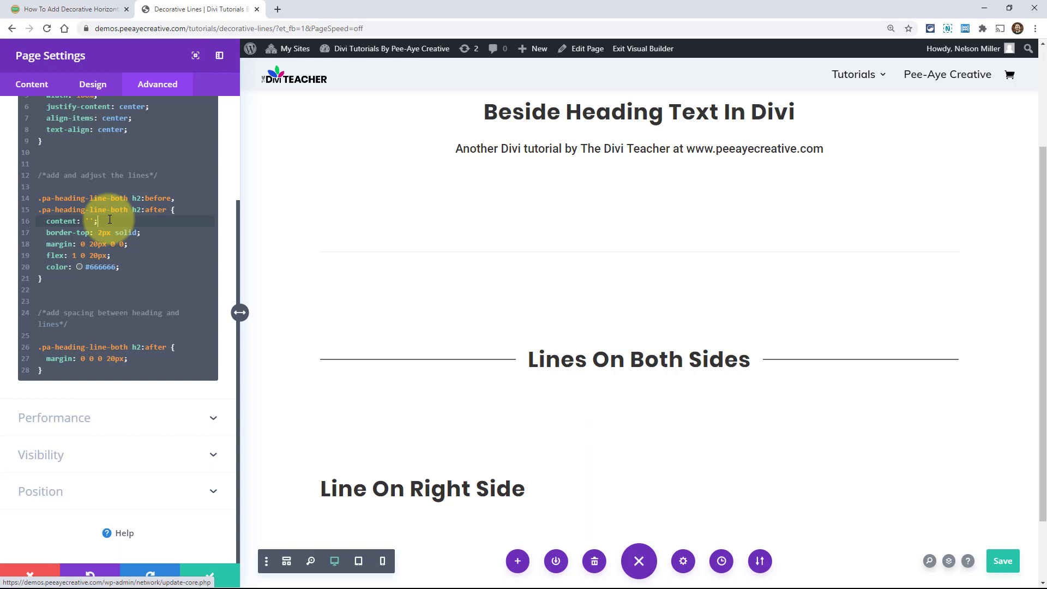
# Replace the #666666 line colour on line 20 with red
pyautogui.click(102, 268)
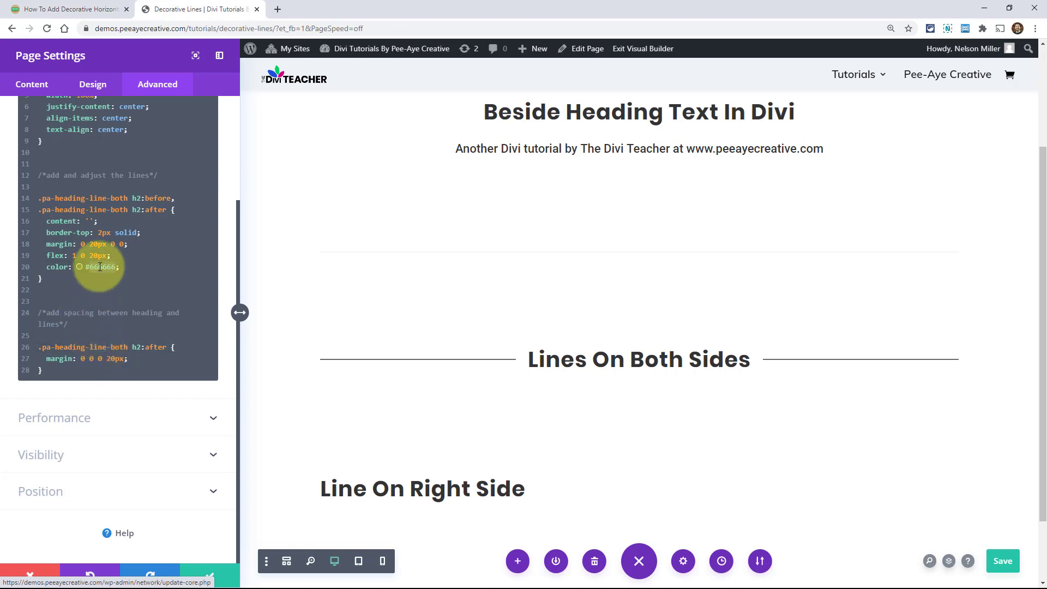
pyautogui.doubleClick(99, 266)
pyautogui.write('re')
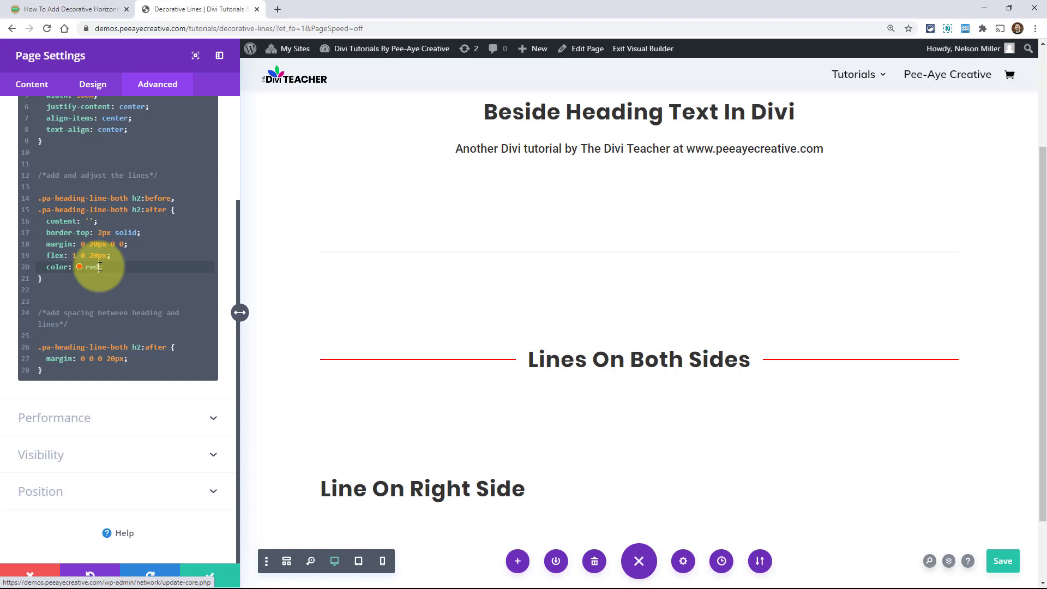
# Change the line colour to blue and, after trying other thicknesses, set border-top to 2px
pyautogui.press('BackSpace')
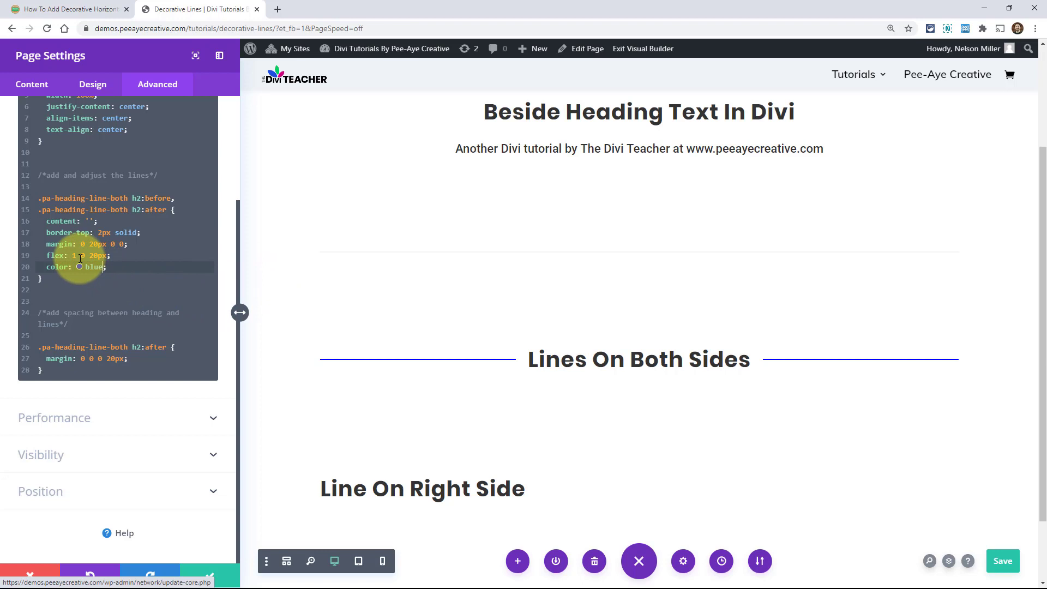
pyautogui.click(98, 232)
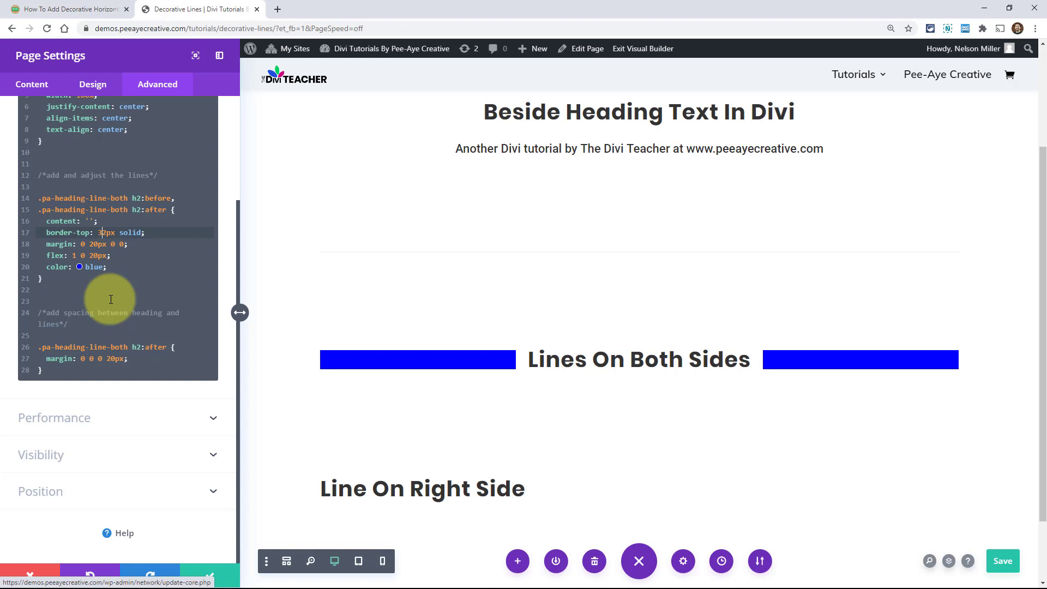
pyautogui.press('Delete')
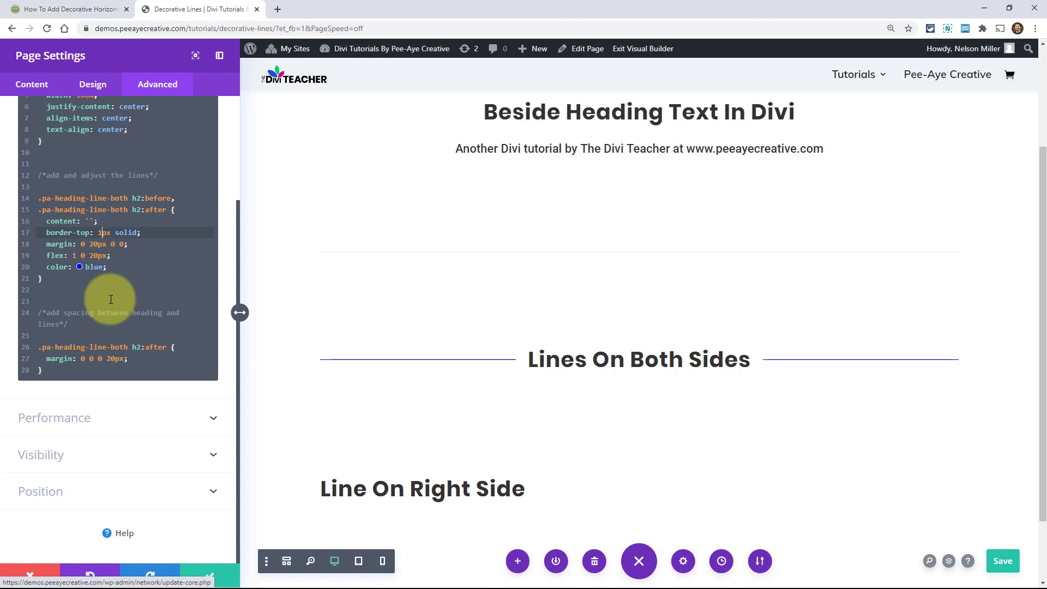
pyautogui.press('BackSpace')
pyautogui.write('2')
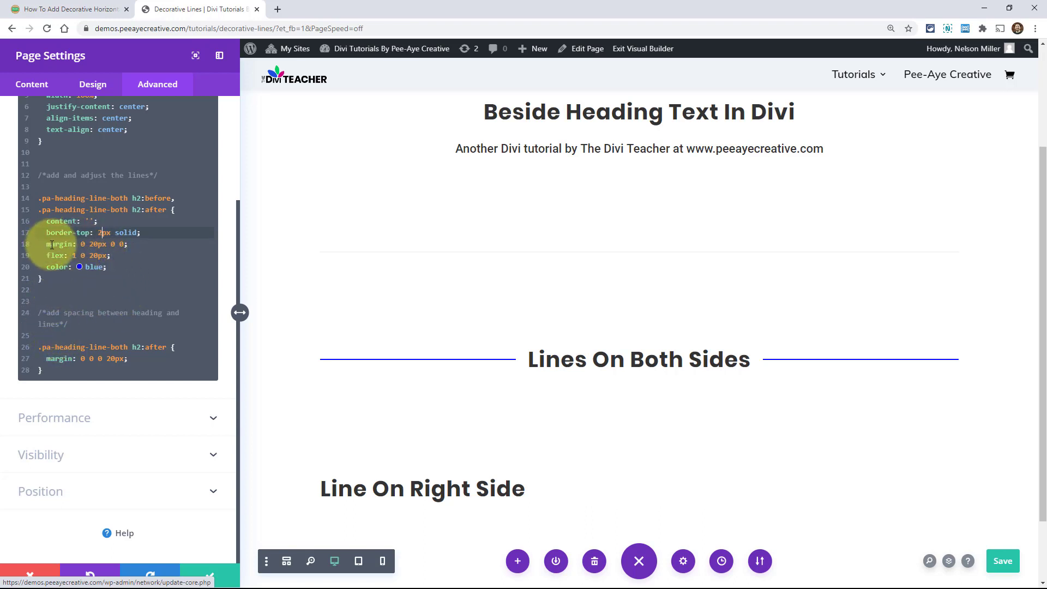
# Set the margins on lines 18 and 27 to 50px to widen the gaps beside the heading
pyautogui.moveTo(98, 232); pyautogui.dragTo(111, 255)
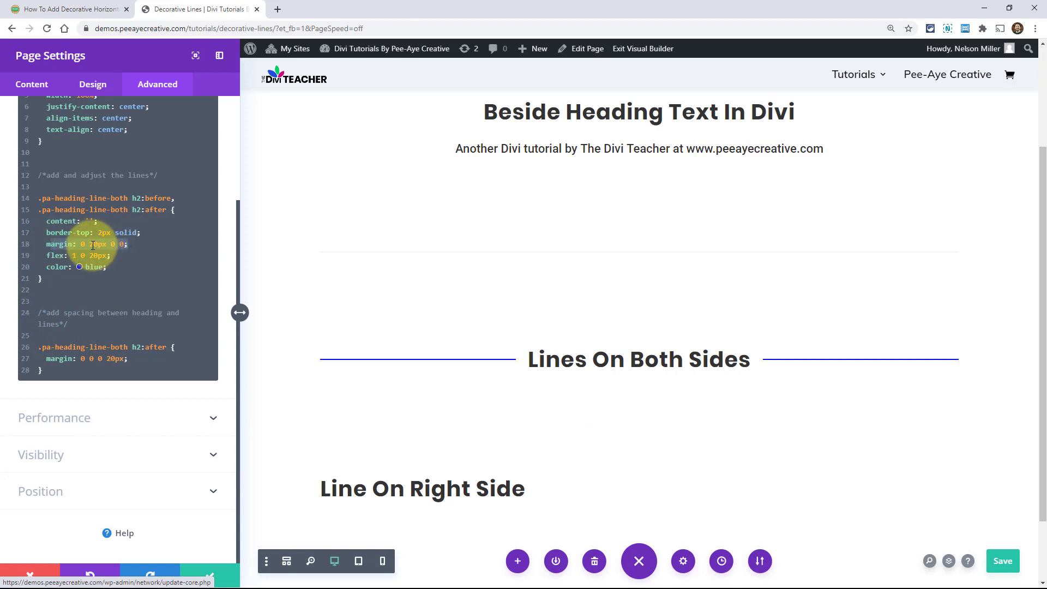
pyautogui.click(90, 244)
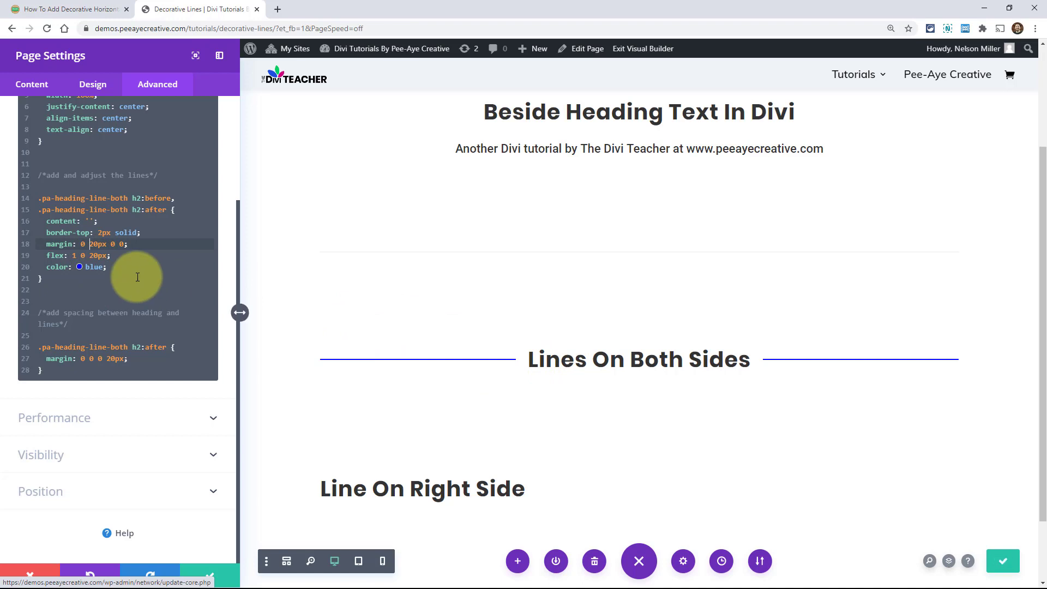
pyautogui.write('5')
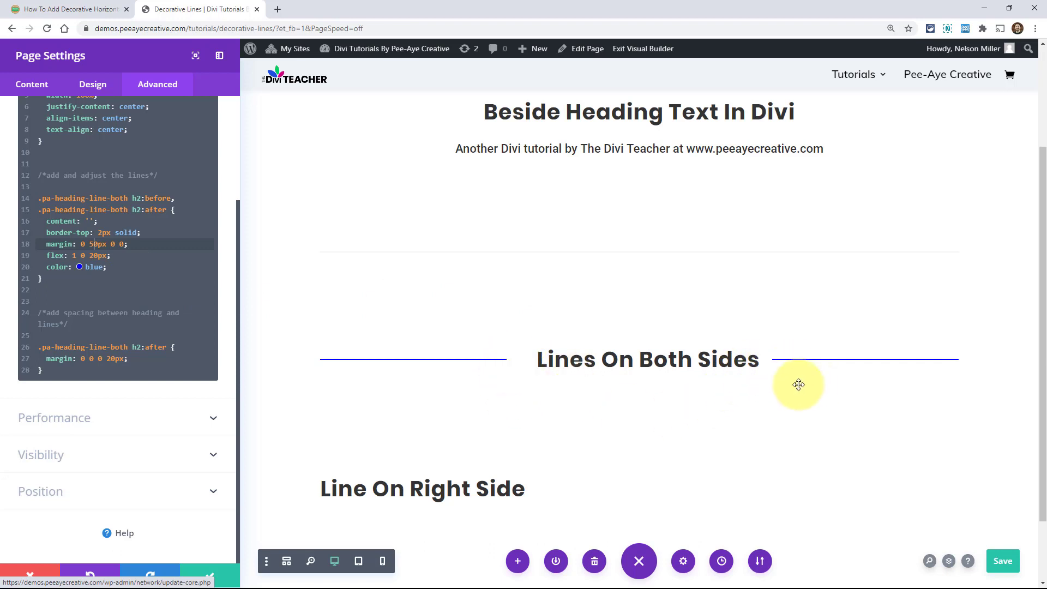
pyautogui.click(107, 358)
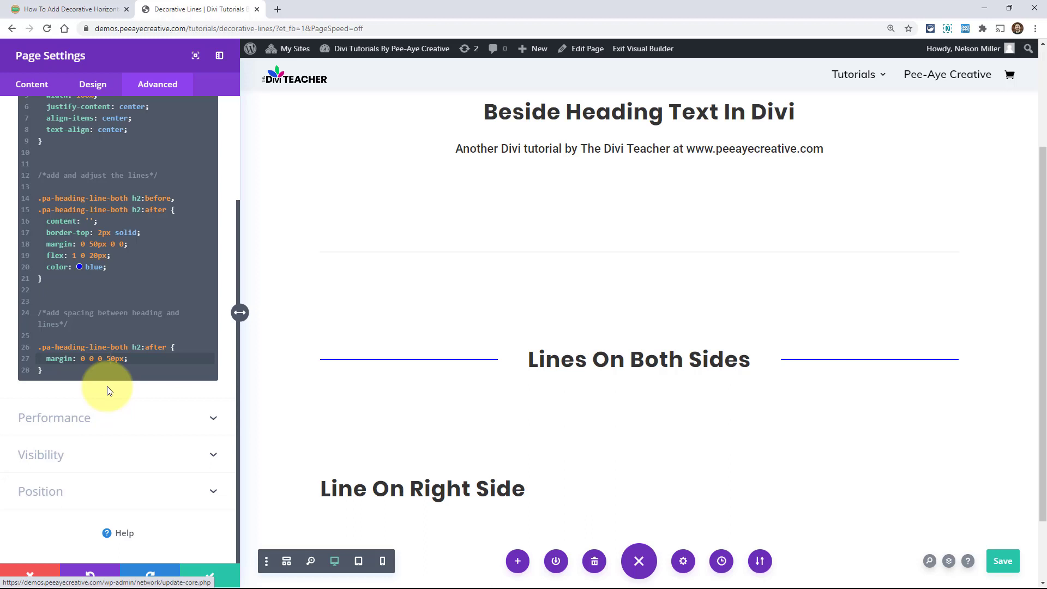
pyautogui.click(93, 255)
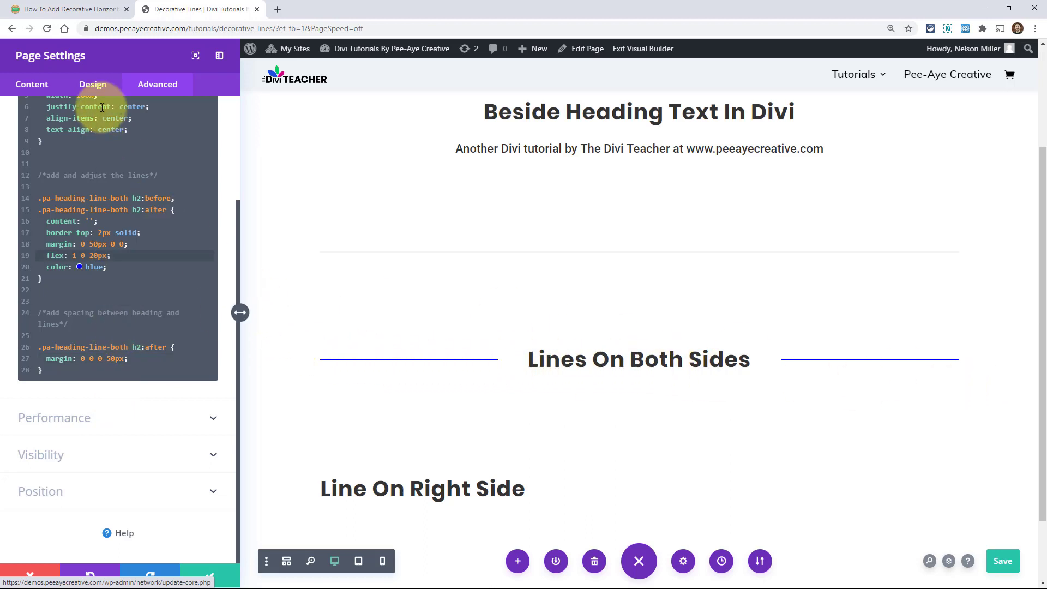
# Select the pa-heading-line-right class name in the tutorial article
pyautogui.click(57, 9)
pyautogui.scroll(-10, 367, 263)
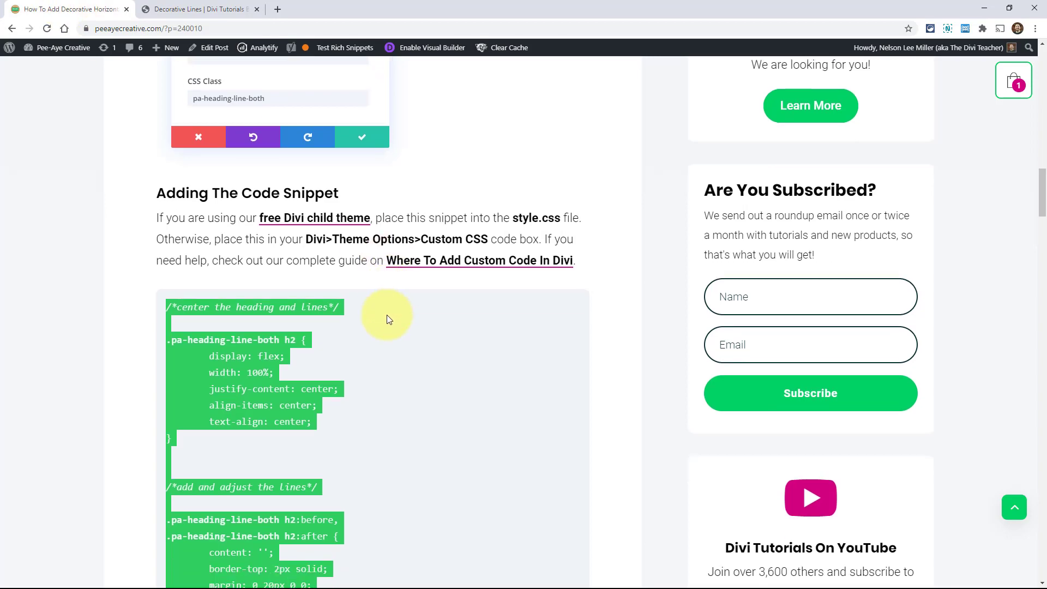
pyautogui.scroll(-3, 364, 374)
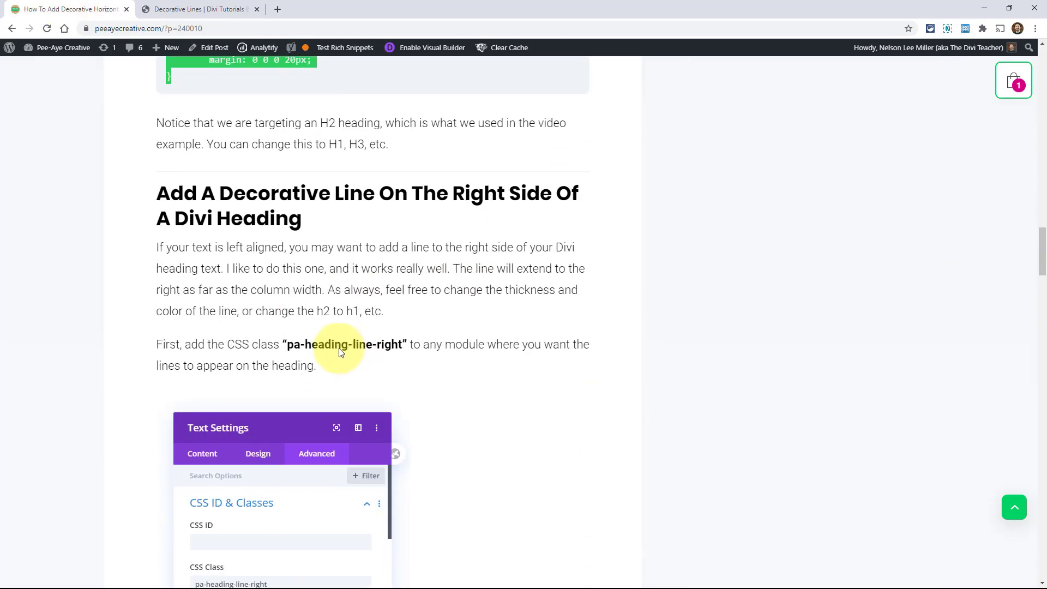
pyautogui.click(280, 311)
pyautogui.moveTo(288, 346); pyautogui.dragTo(401, 349)
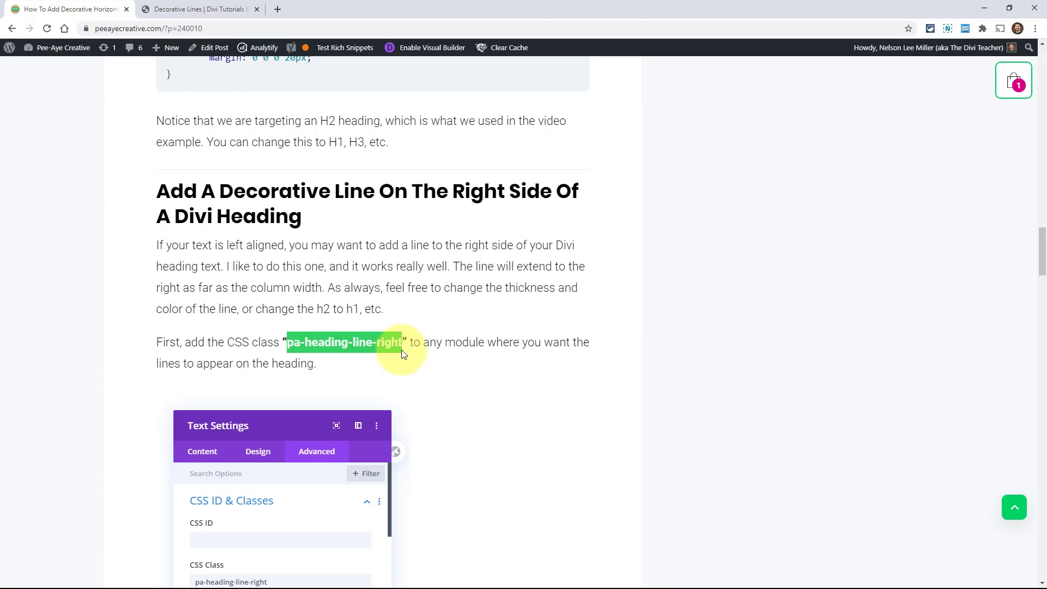
# Paste pa-heading-line-right into the Line On Right Side module's CSS Class field and save
pyautogui.click(211, 8)
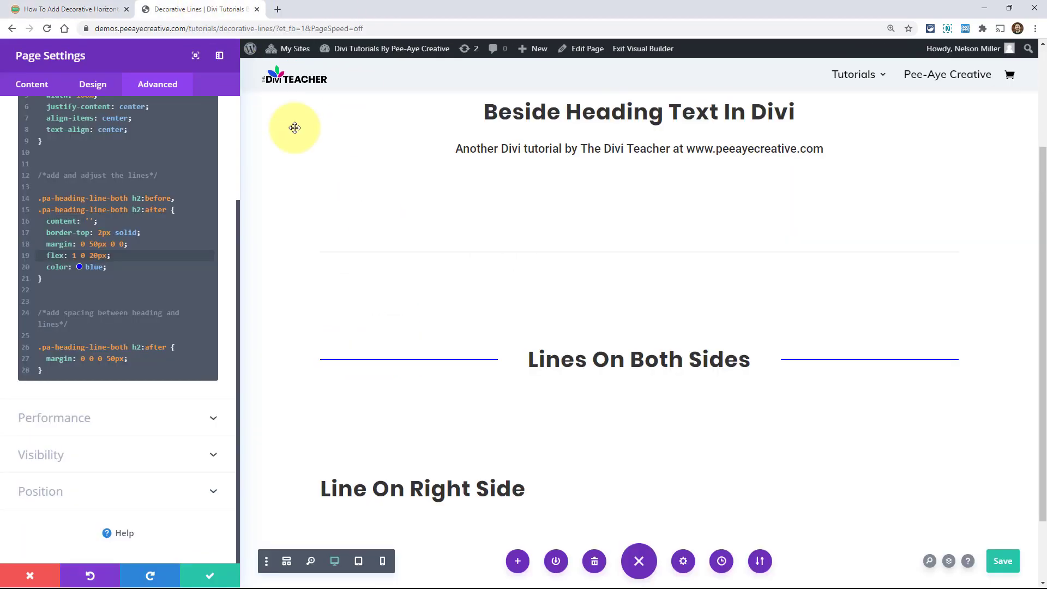
pyautogui.click(207, 573)
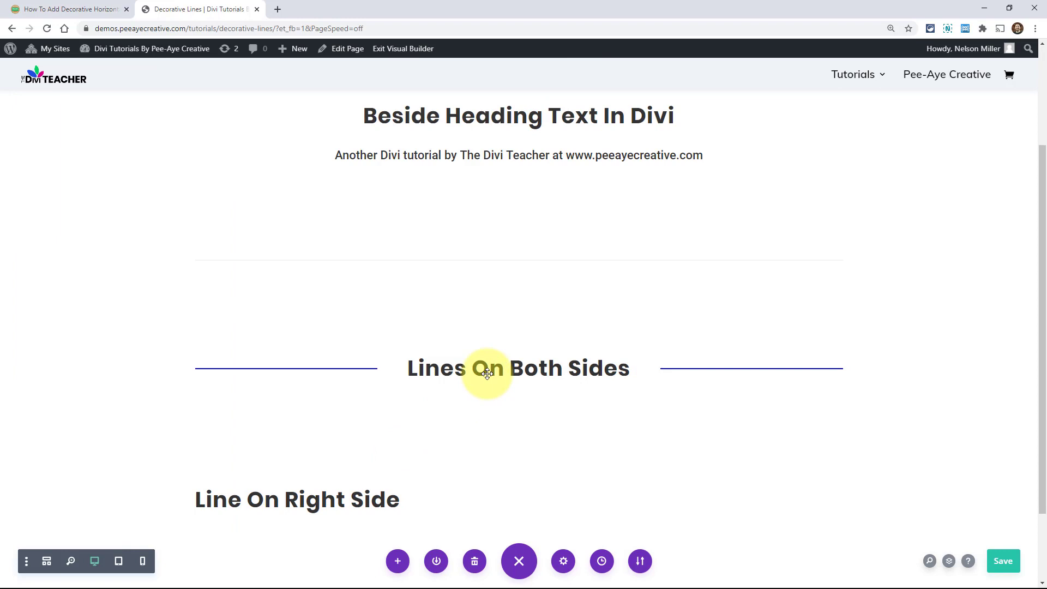
pyautogui.scroll(-2, 433, 451)
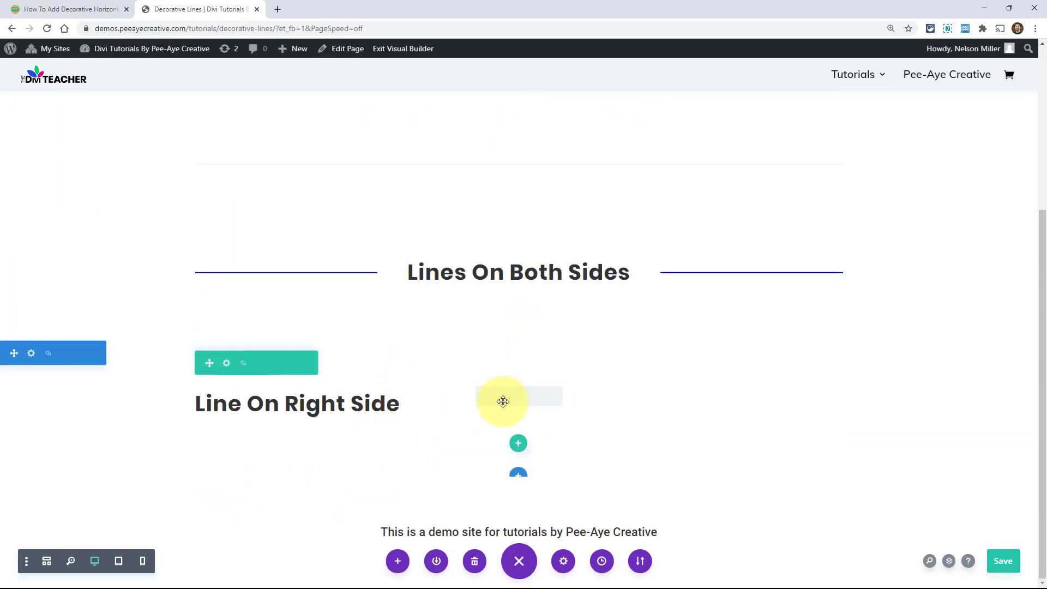
pyautogui.click(503, 398)
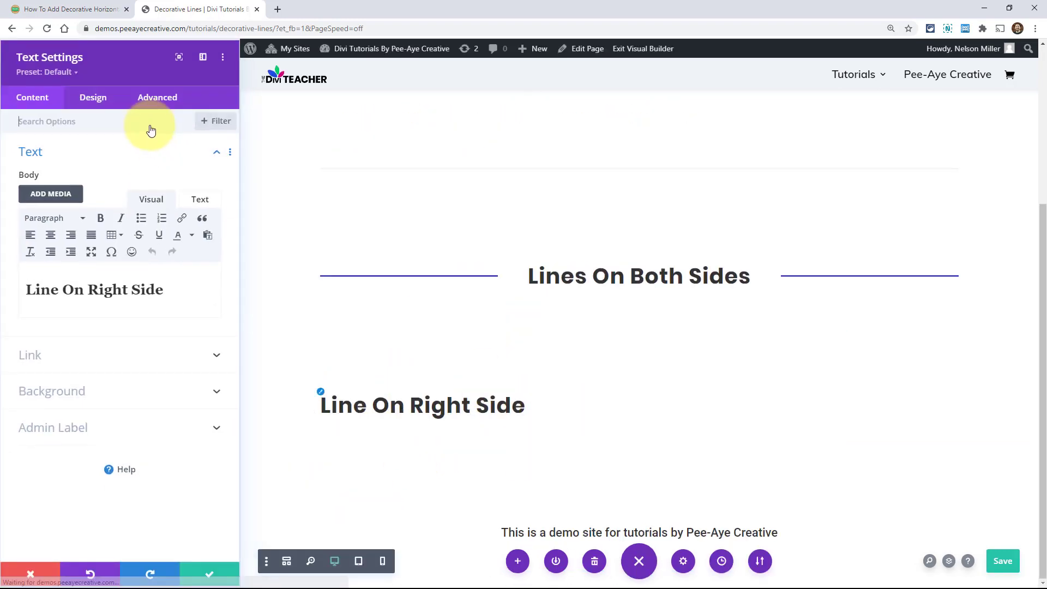
pyautogui.moveTo(152, 77); pyautogui.dragTo(152, 94)
pyautogui.click(152, 116)
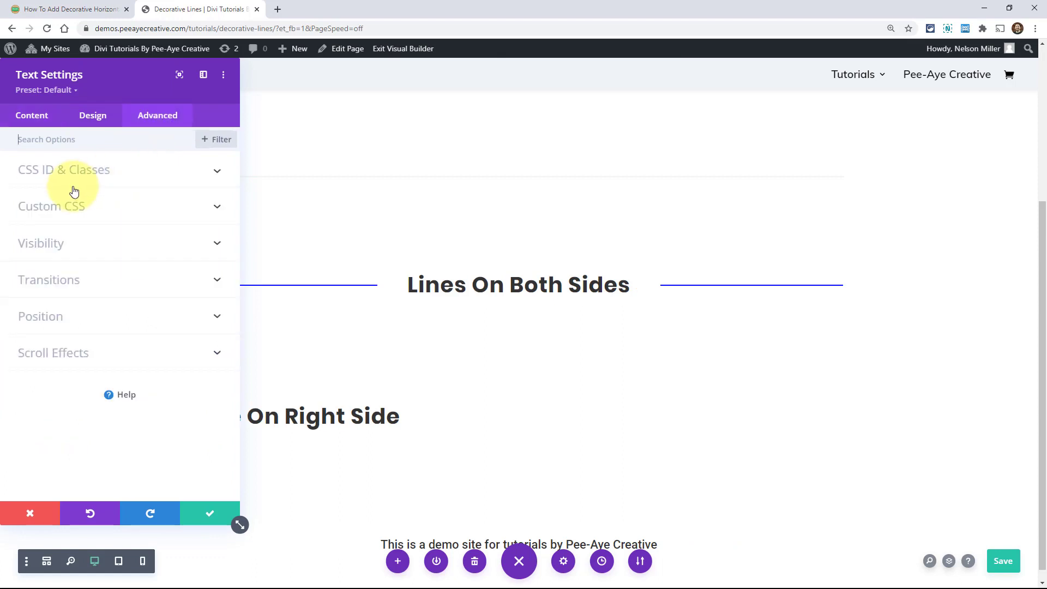
pyautogui.click(70, 175)
pyautogui.click(50, 260)
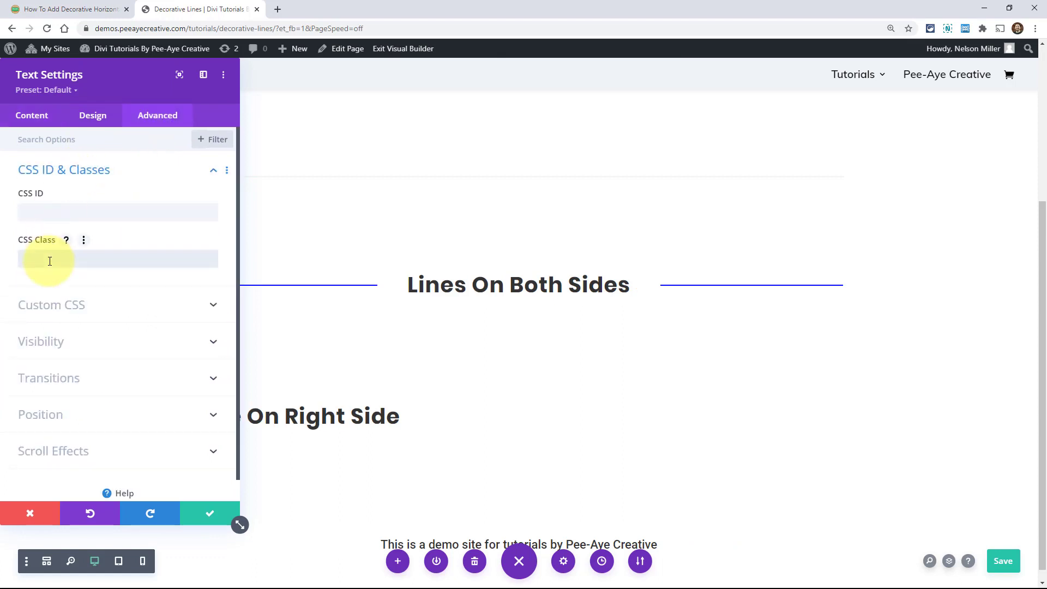
pyautogui.write('pa-heading-line-right')
pyautogui.click(207, 512)
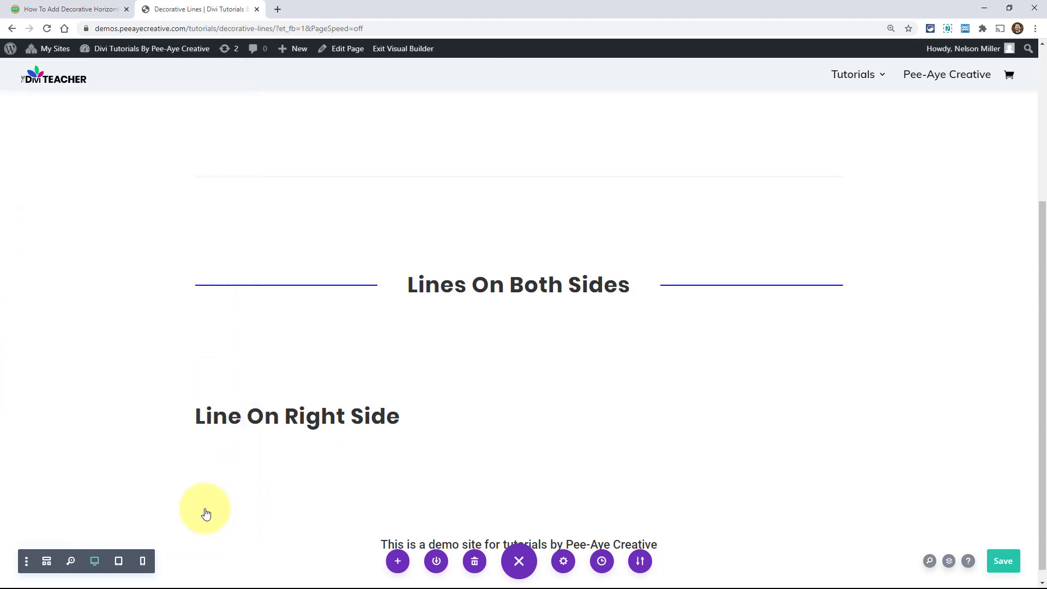
# Select the right-line CSS snippet in the tutorial article
pyautogui.click(70, 9)
pyautogui.scroll(-1, 246, 326)
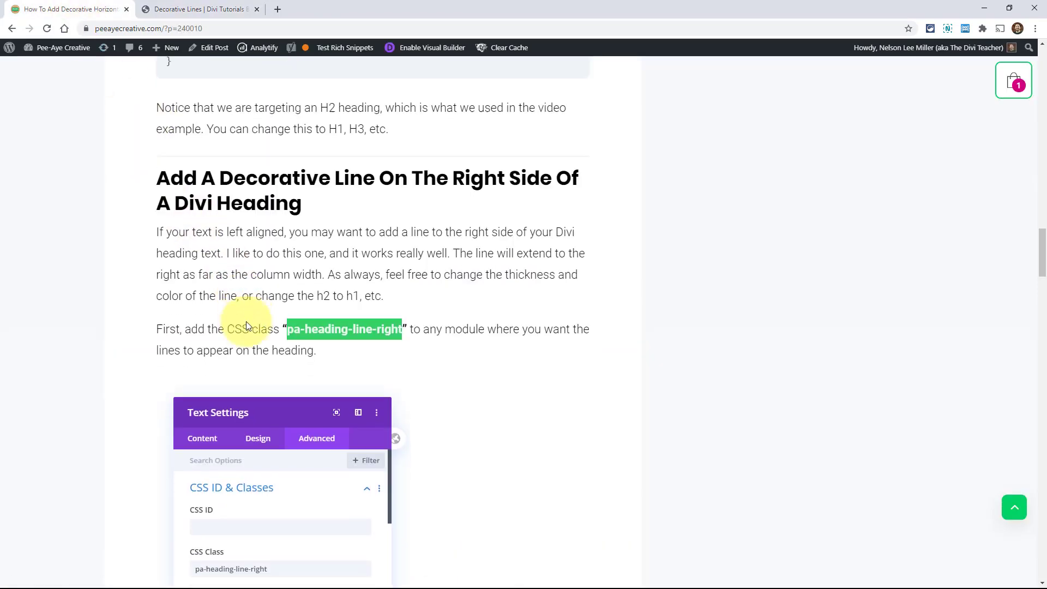
pyautogui.scroll(-8, 246, 325)
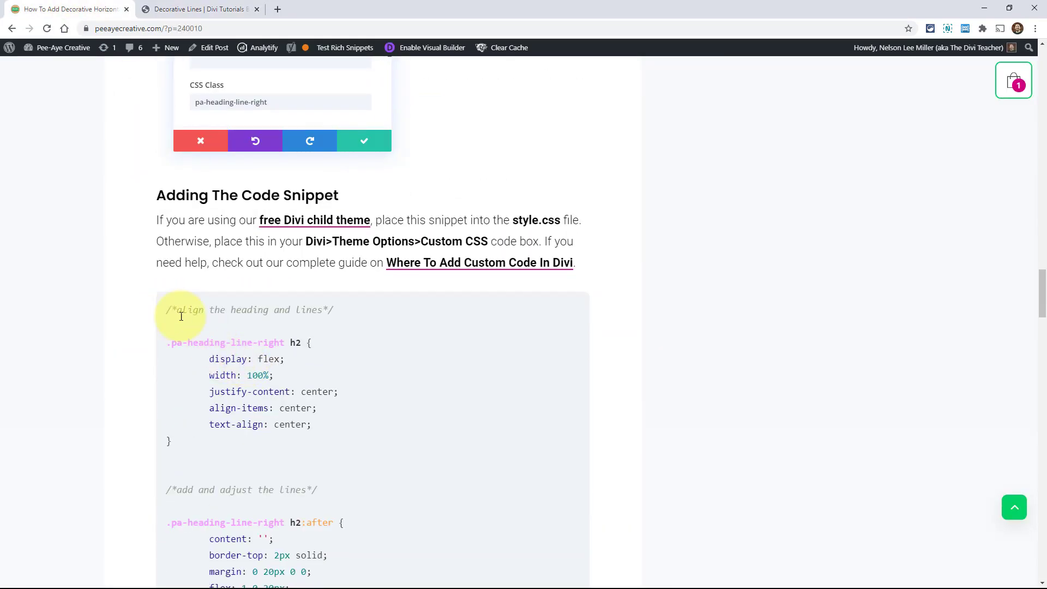
pyautogui.moveTo(181, 316); pyautogui.dragTo(258, 395)
pyautogui.hotkey('ctrl', 'c')
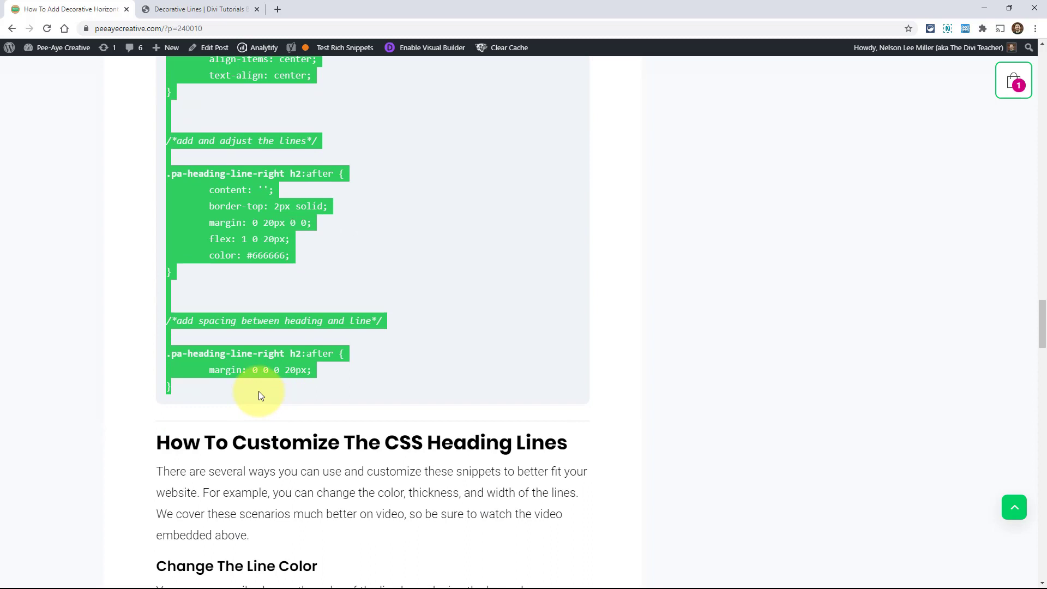
# Replace all of the page Custom CSS with the pa-heading-line-right snippet
pyautogui.click(235, 10)
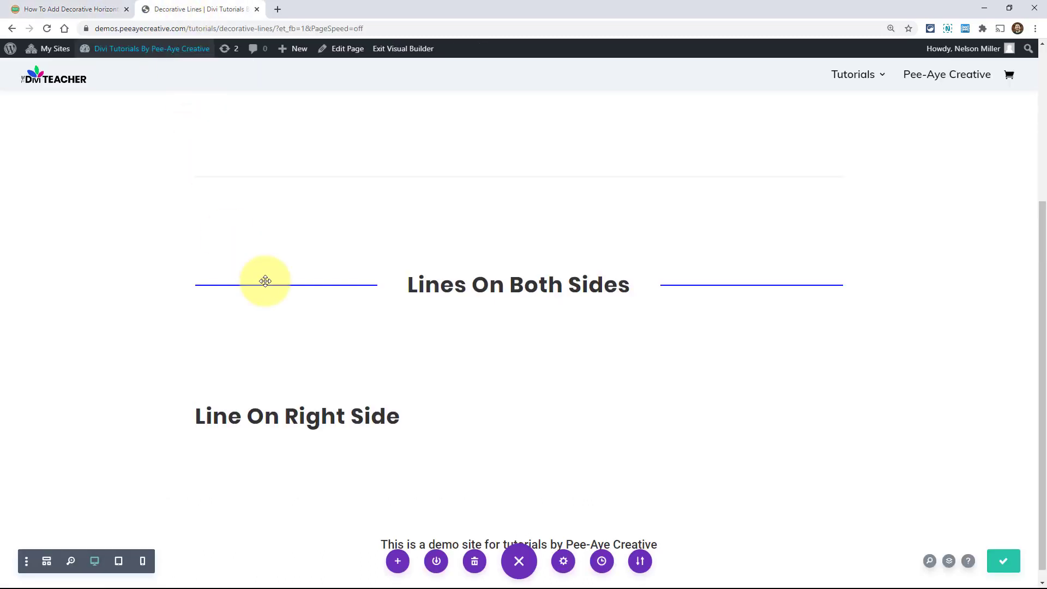
pyautogui.moveTo(435, 414)
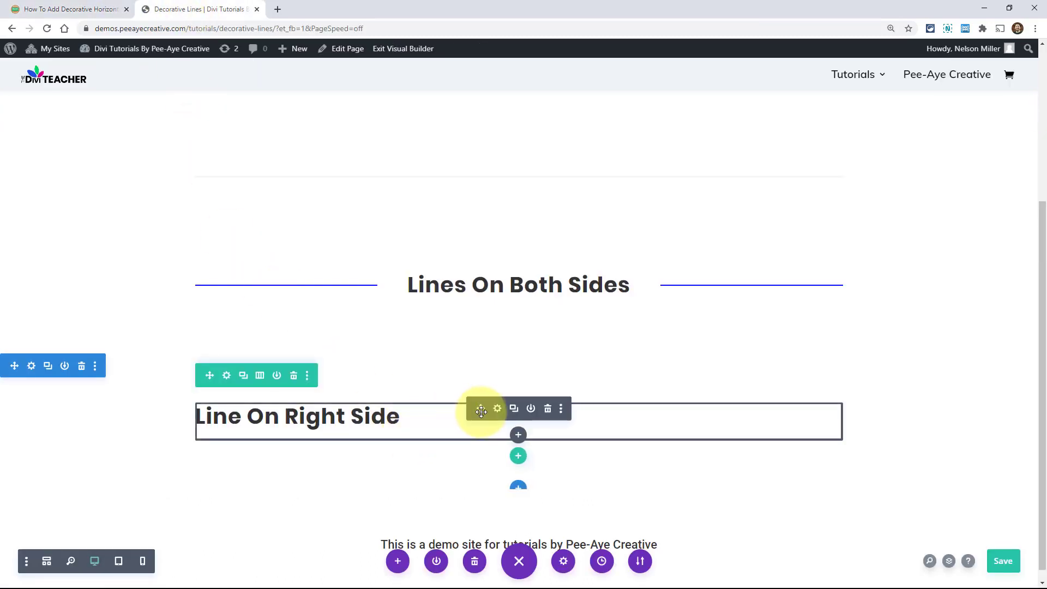
pyautogui.click(563, 561)
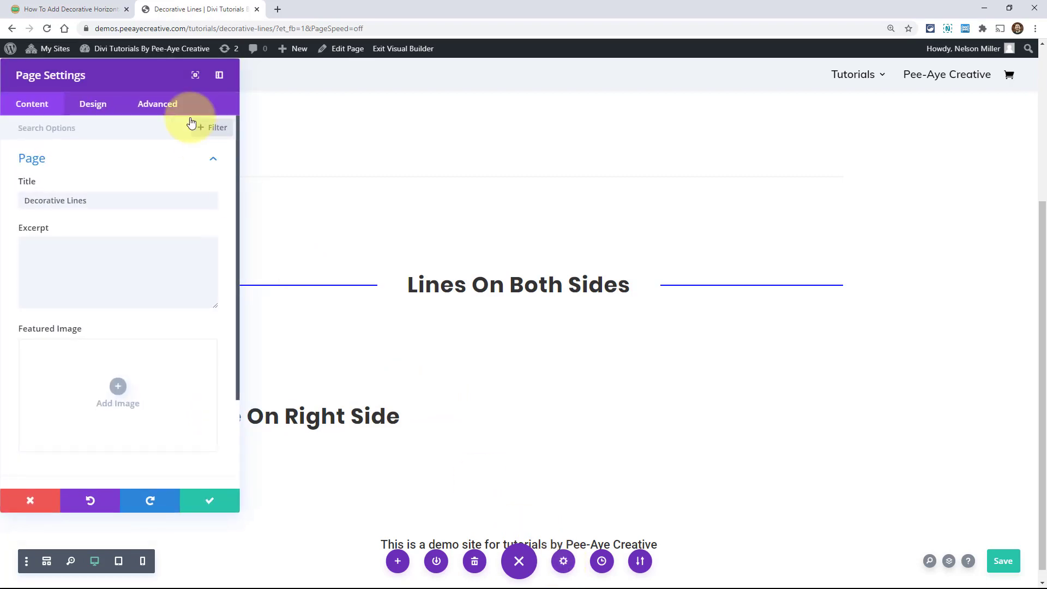
pyautogui.click(217, 85)
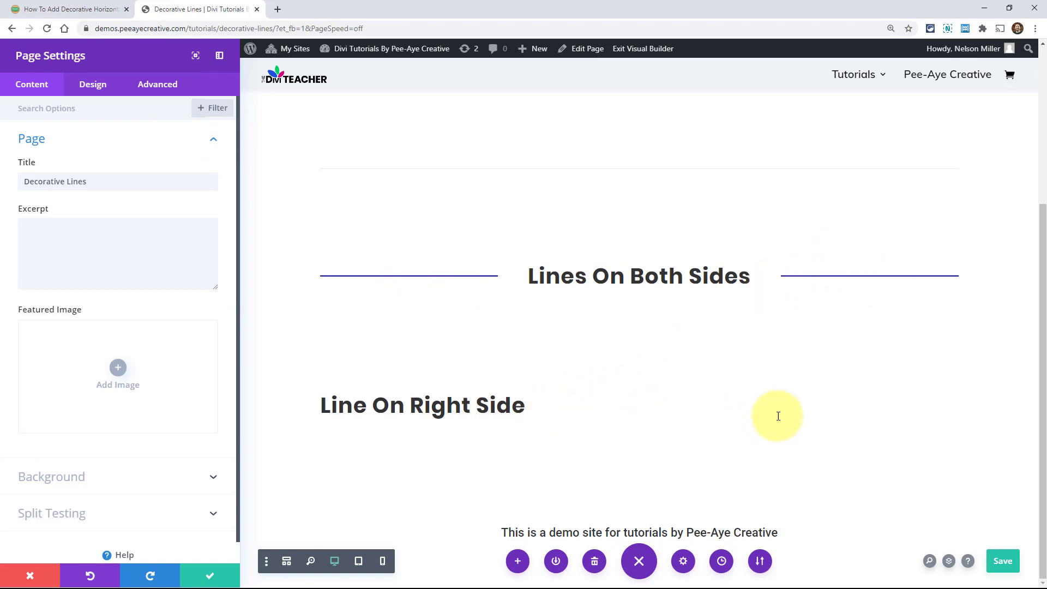
pyautogui.click(158, 84)
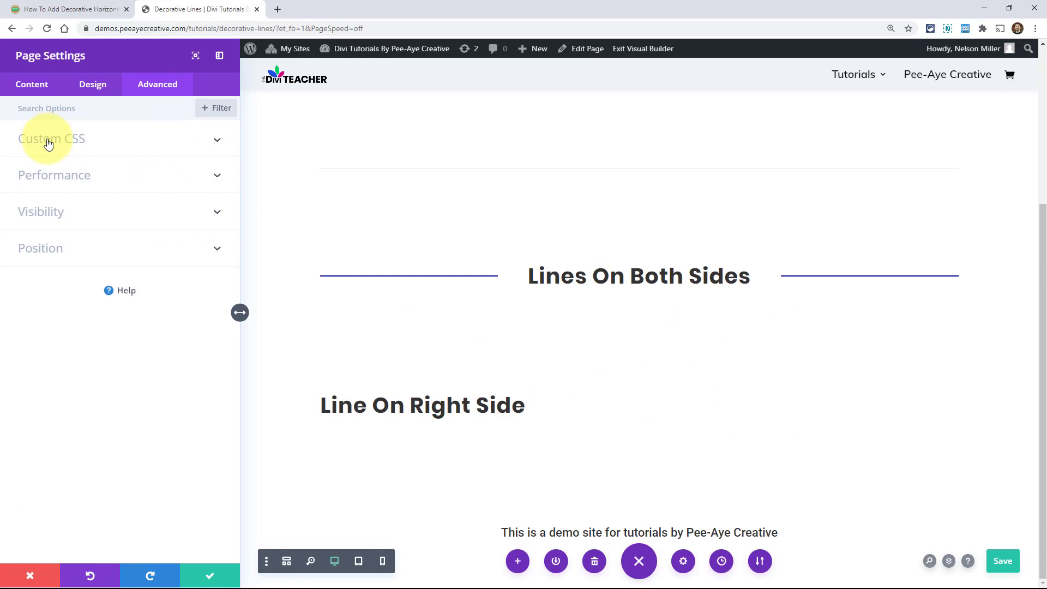
pyautogui.click(48, 139)
pyautogui.click(63, 284)
pyautogui.hotkey('ctrl', 'a')
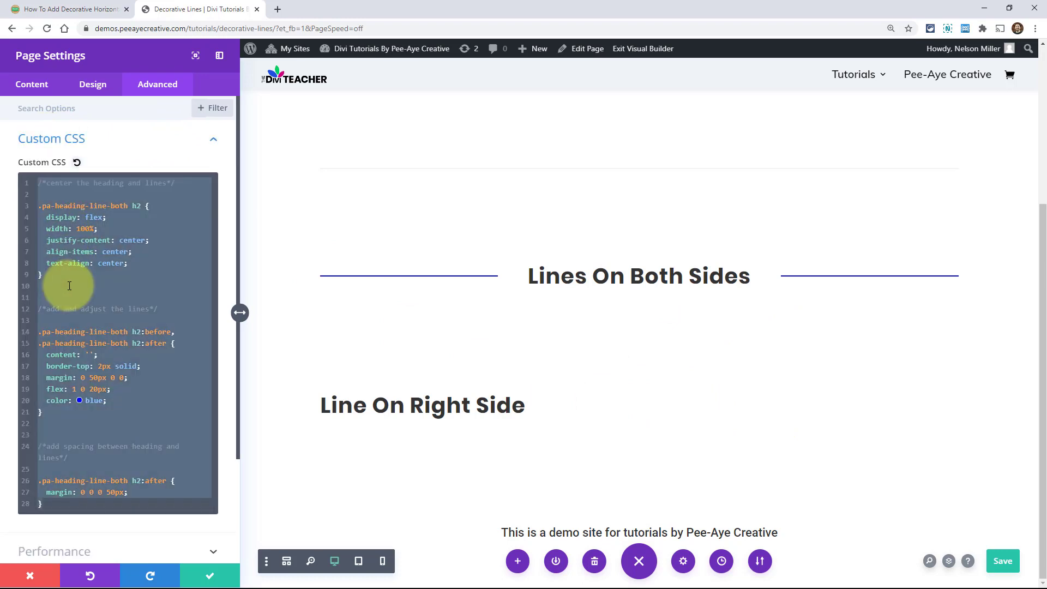
pyautogui.hotkey('ctrl', 'v')
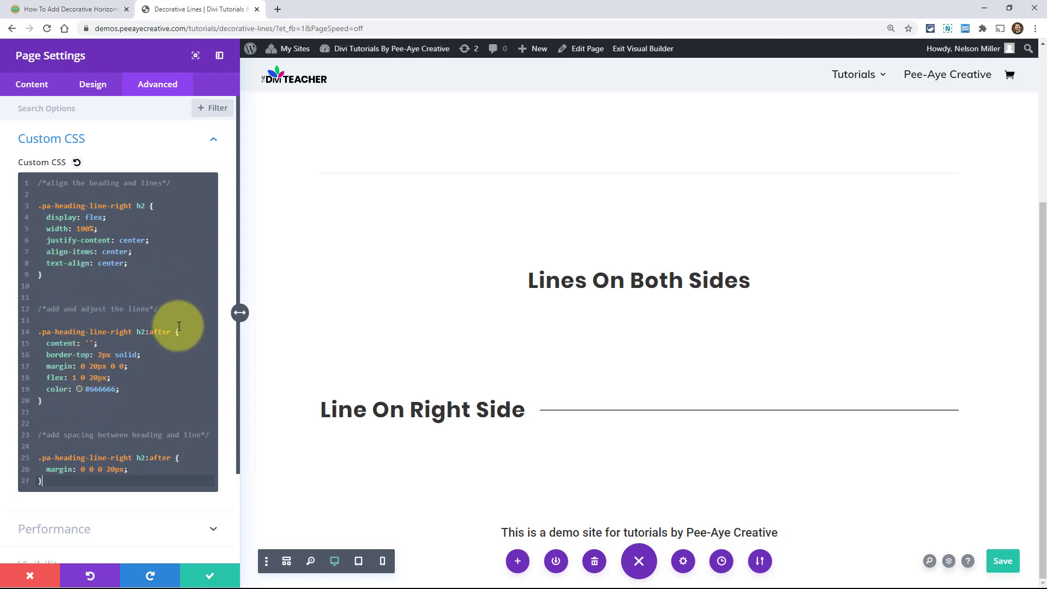
pyautogui.moveTo(175, 327); pyautogui.dragTo(28, 335)
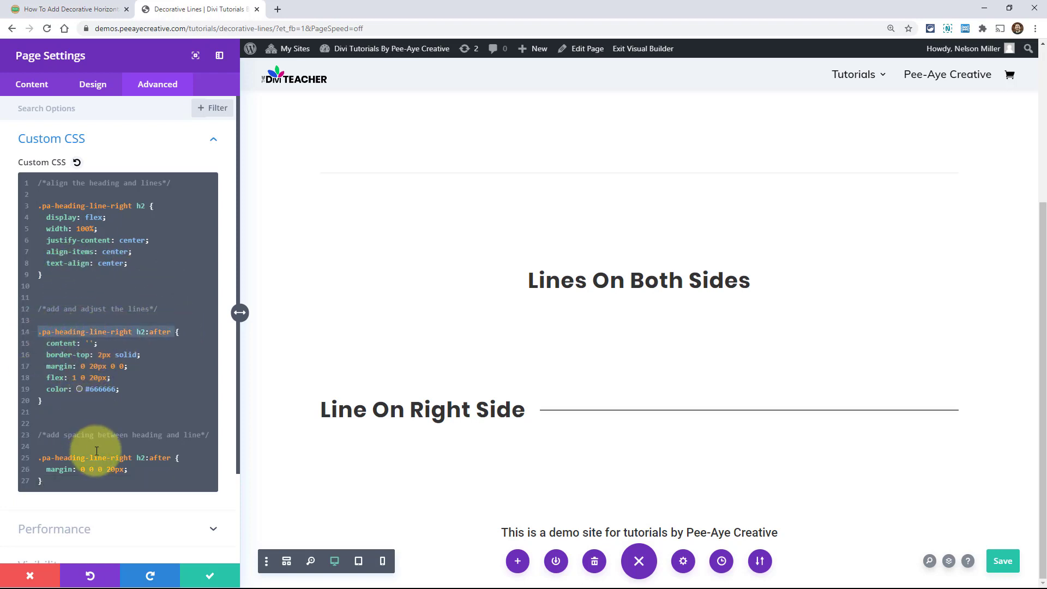
pyautogui.click(98, 388)
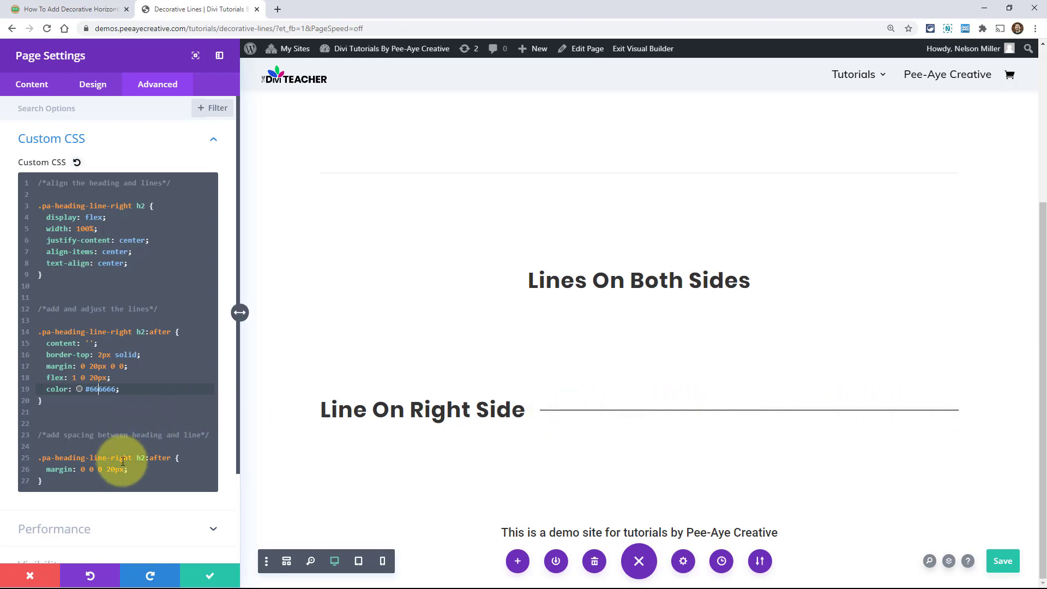
# Confirm the page CSS change with the green check so Page Settings closes
pyautogui.click(205, 572)
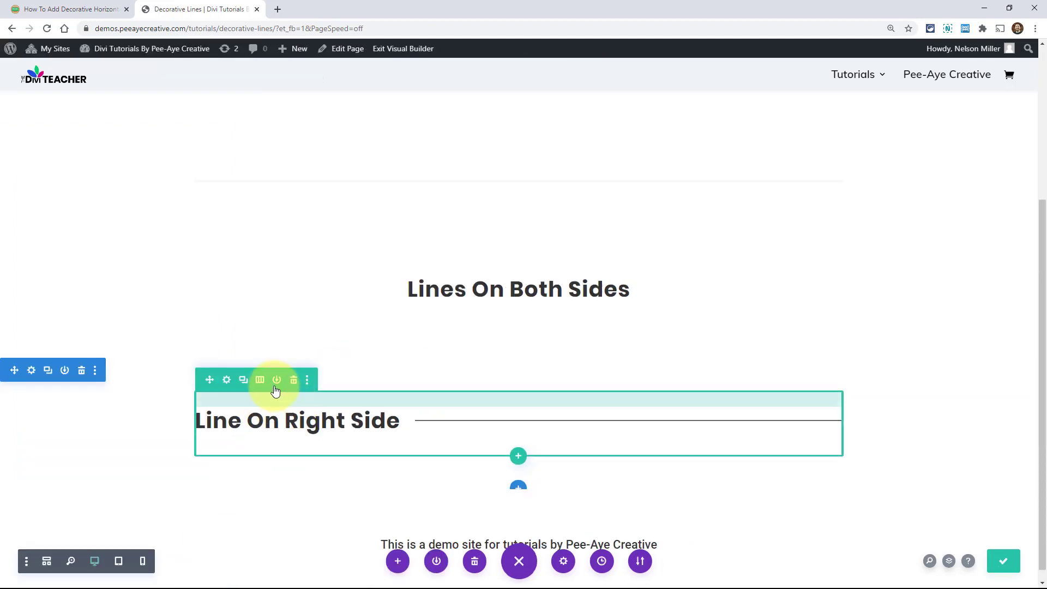
# Change the Line On Right Side row's column structure to a 2/3 + 1/3 layout
pyautogui.click(260, 380)
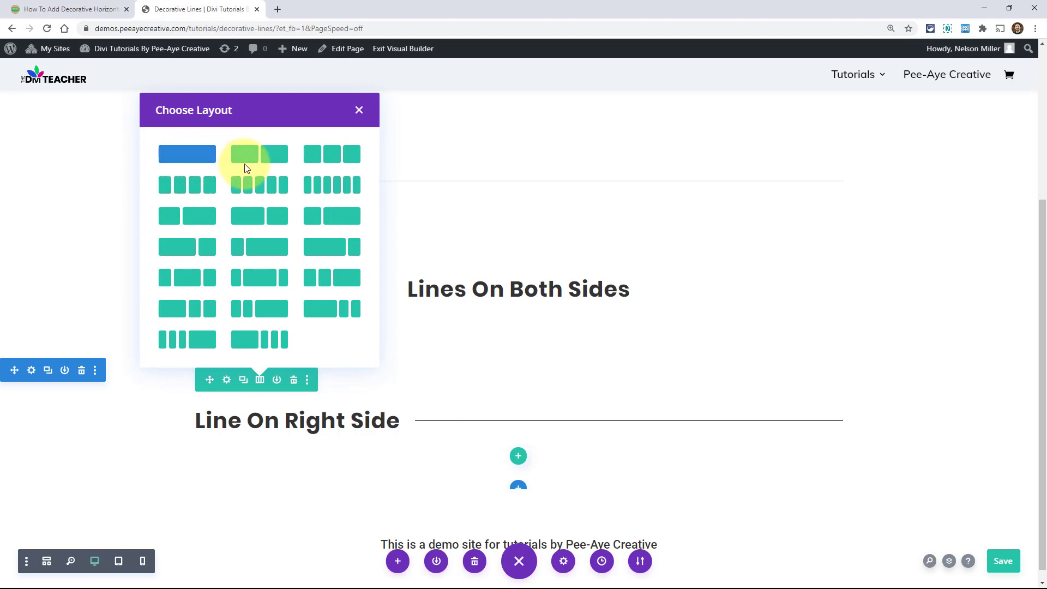
pyautogui.click(253, 217)
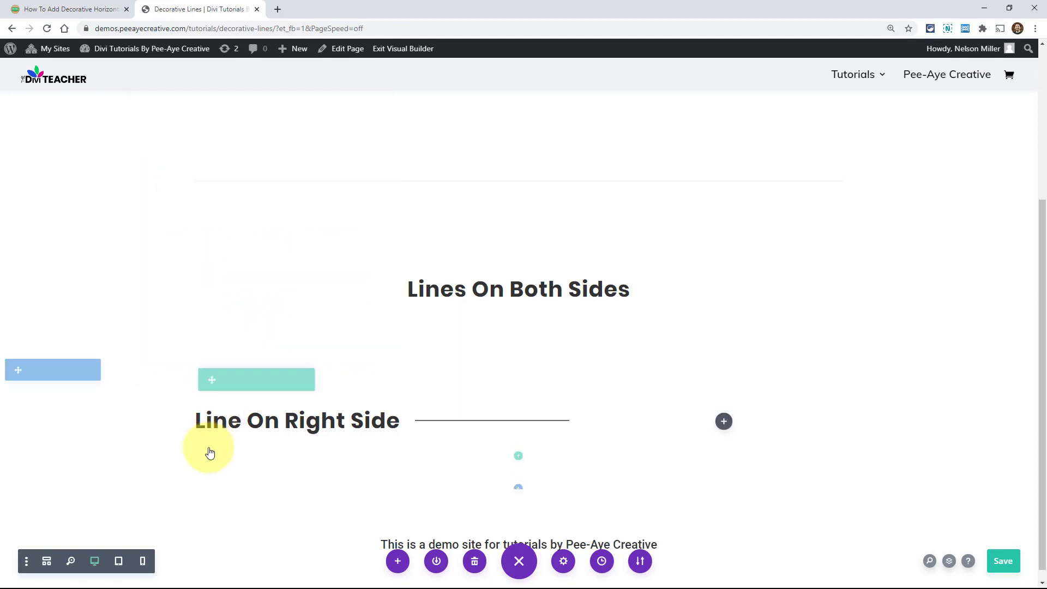